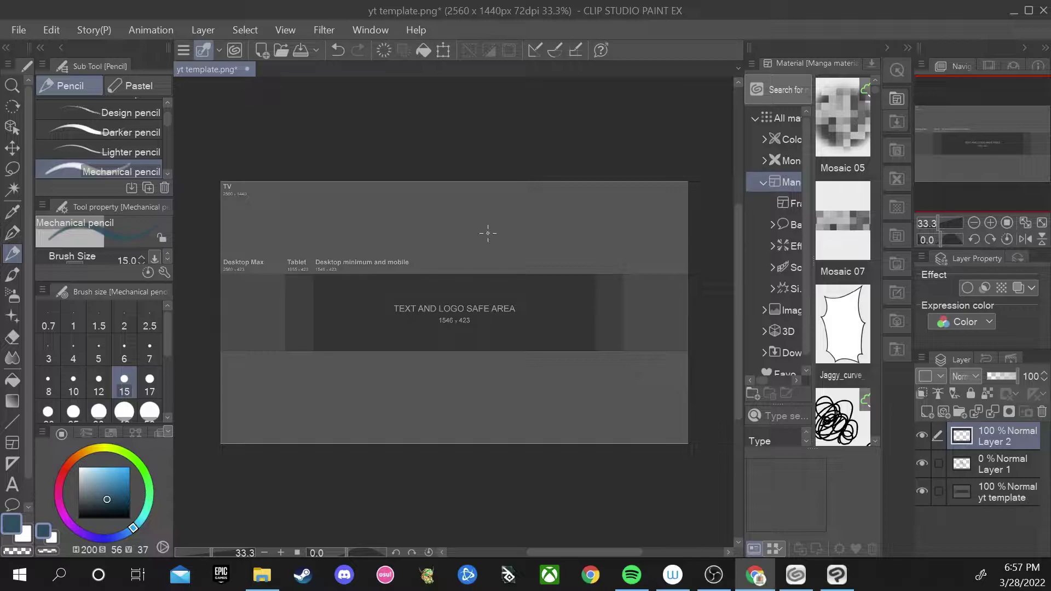
# - Try the Mechanical pencil at size 15 with scribbles across the text and logo safe area, and undo them
pyautogui.moveTo(474, 232); pyautogui.dragTo(479, 267)
pyautogui.hotkey('ctrl', 'z')
pyautogui.moveTo(506, 341)
pyautogui.mouseDown()
pyautogui.moveTo(602, 318)
pyautogui.moveTo(493, 309)
pyautogui.moveTo(415, 325)
pyautogui.mouseUp()
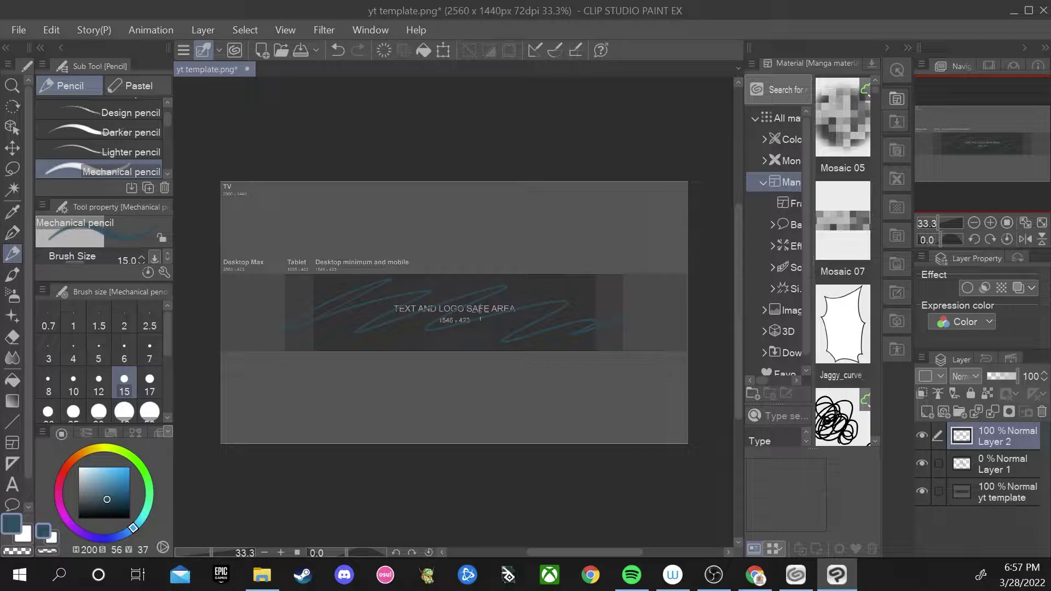
pyautogui.hotkey('ctrl', 'z')
# - Look through the Pen tool's sub tools from G-pen to Textured pen
pyautogui.click(13, 232)
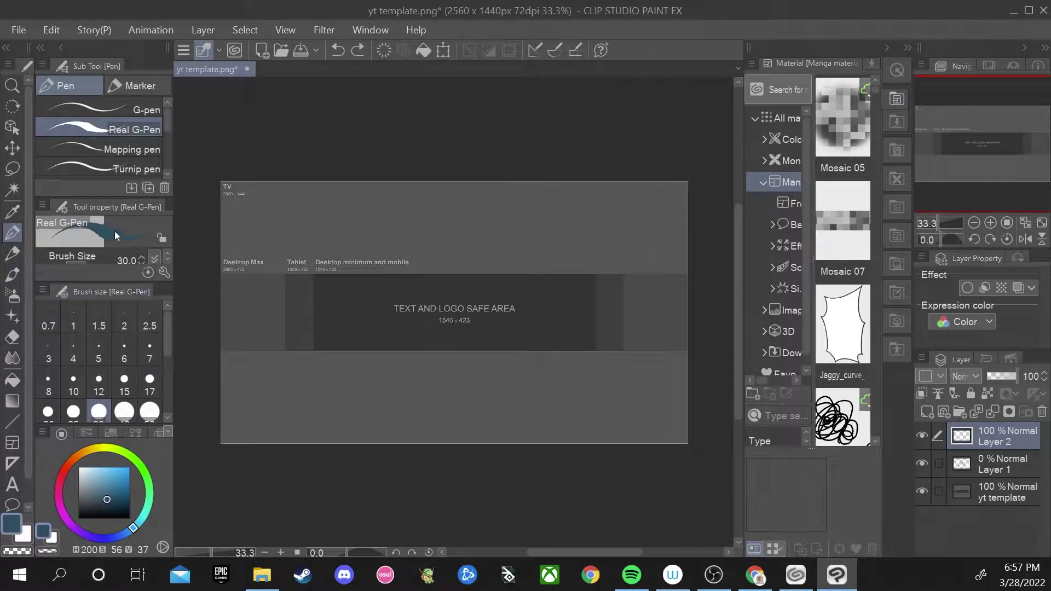
pyautogui.scroll(-3, 160, 136)
pyautogui.scroll(3, 160, 117)
pyautogui.scroll(-2, 160, 134)
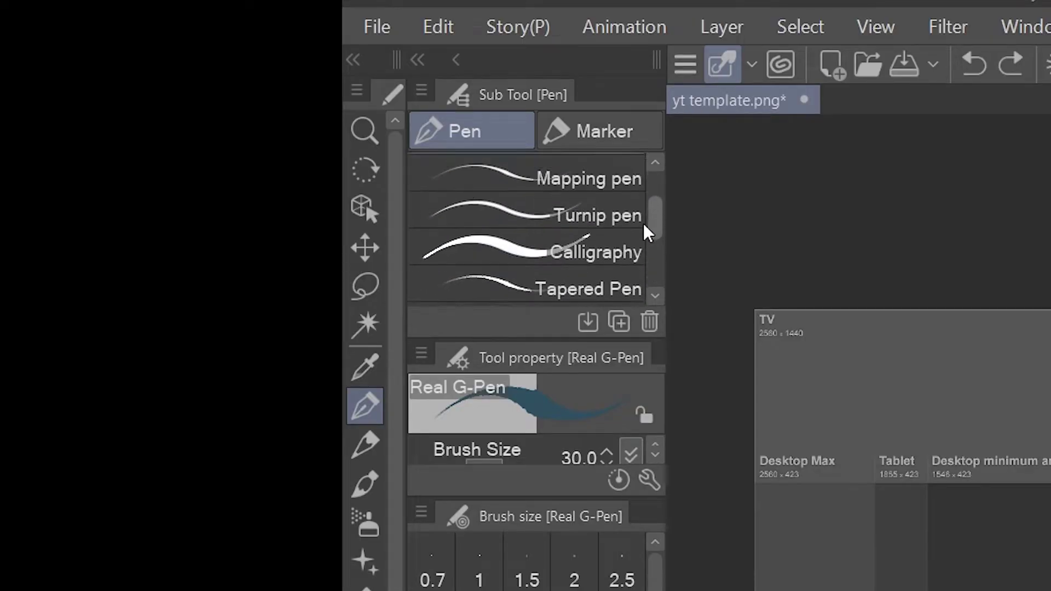
pyautogui.scroll(-3, 645, 230)
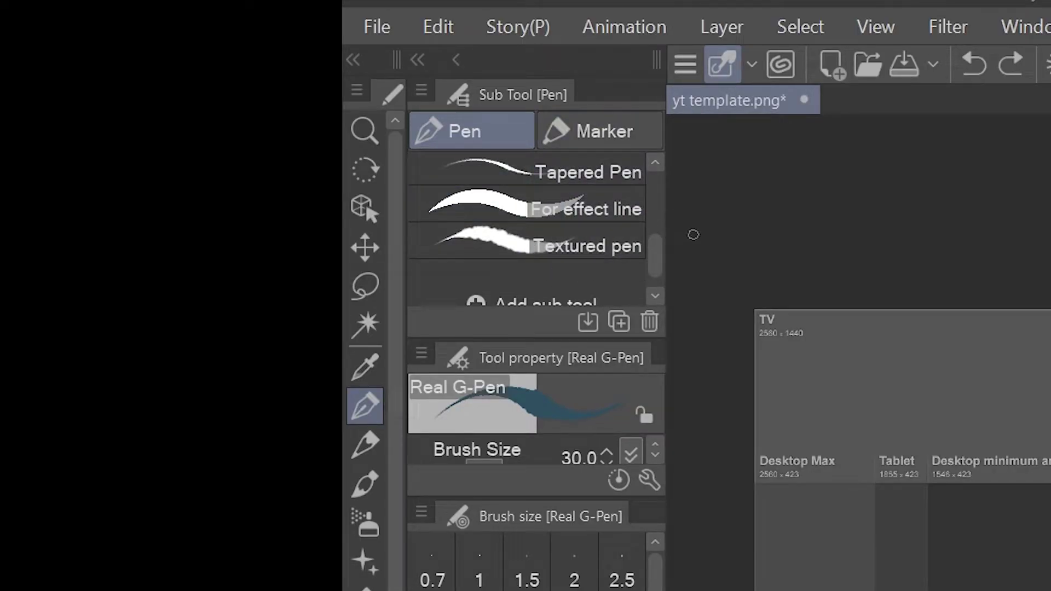
pyautogui.moveTo(654, 244); pyautogui.dragTo(654, 178)
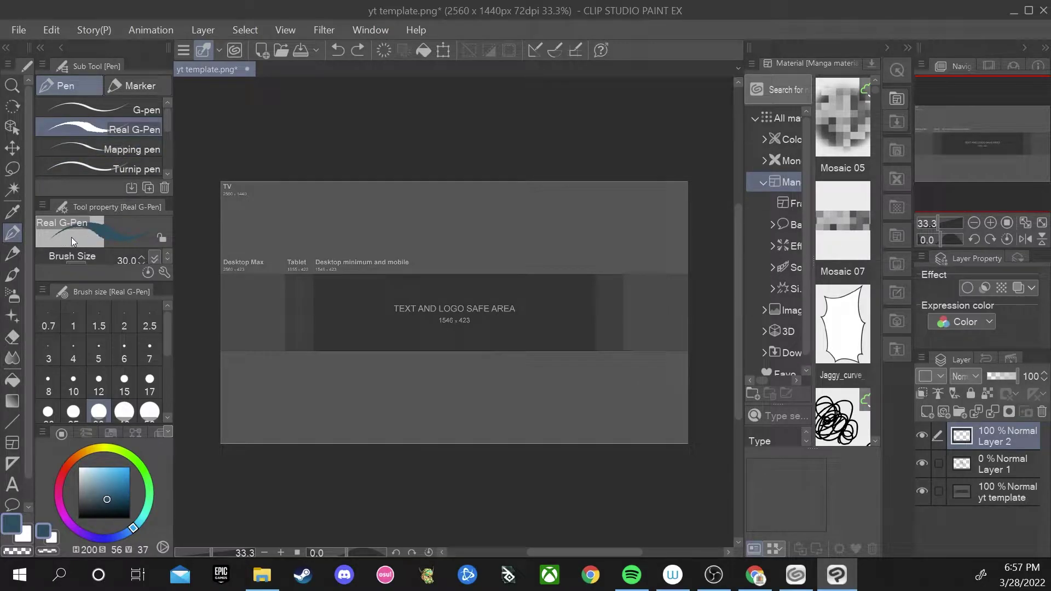
# - Try a Real G-Pen stroke at size 30 in the safe area and undo it
pyautogui.moveTo(405, 298)
pyautogui.mouseDown()
pyautogui.moveTo(442, 255)
pyautogui.moveTo(517, 276)
pyautogui.mouseUp()
pyautogui.hotkey('ctrl', 'z')
pyautogui.hotkey('ctrl', 'z')
pyautogui.press('p')
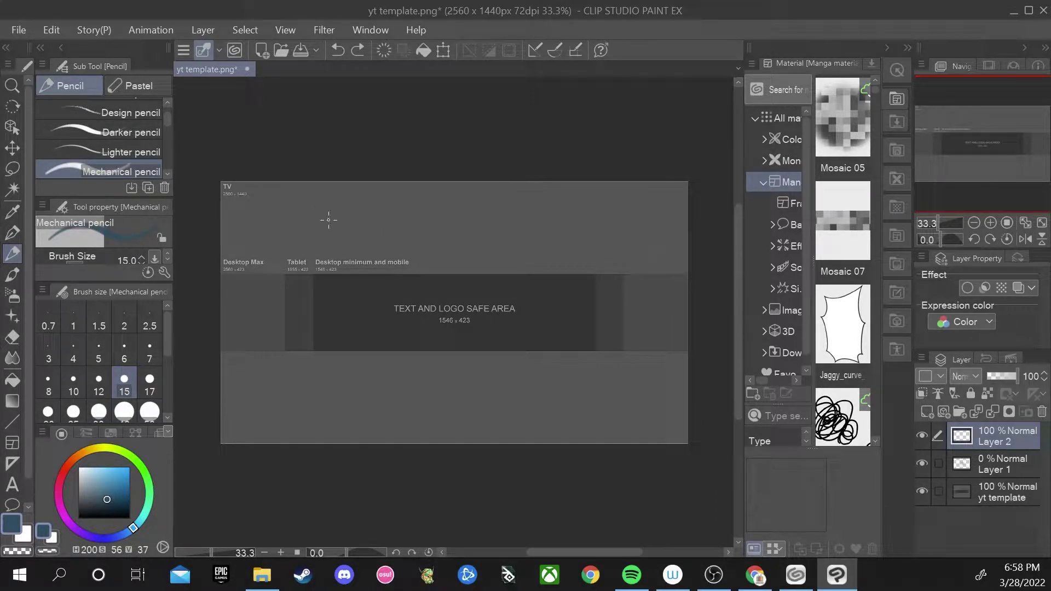
pyautogui.click(14, 232)
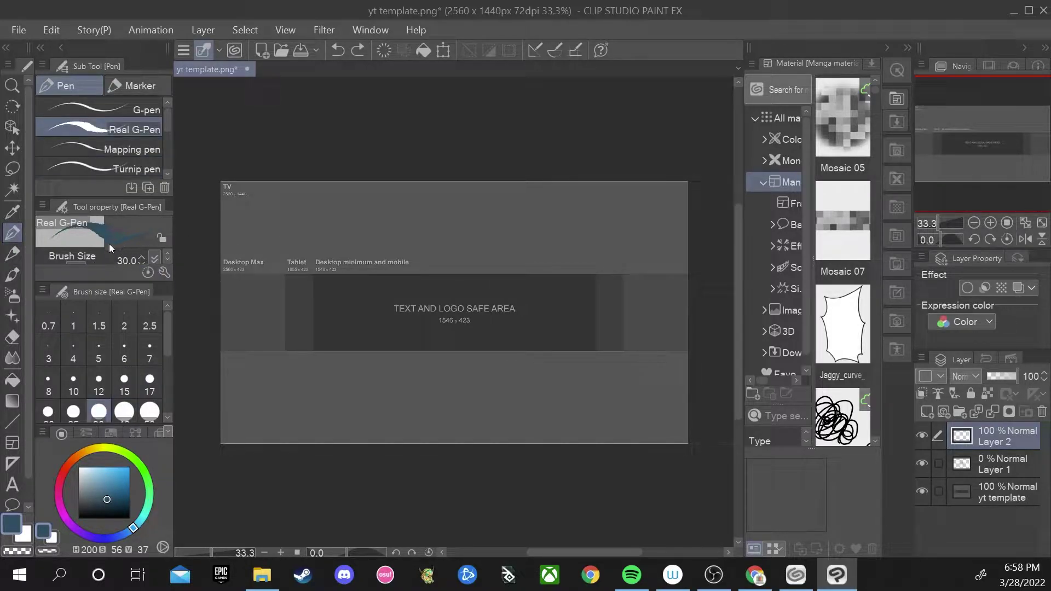
# - Try the MOBs 2 brush at size 170 by stamping a row of people across the safe area, and undo it
pyautogui.click(12, 274)
pyautogui.moveTo(167, 160)
pyautogui.mouseDown()
pyautogui.moveTo(167, 130)
pyautogui.moveTo(164, 148)
pyautogui.mouseUp()
pyautogui.click(108, 160)
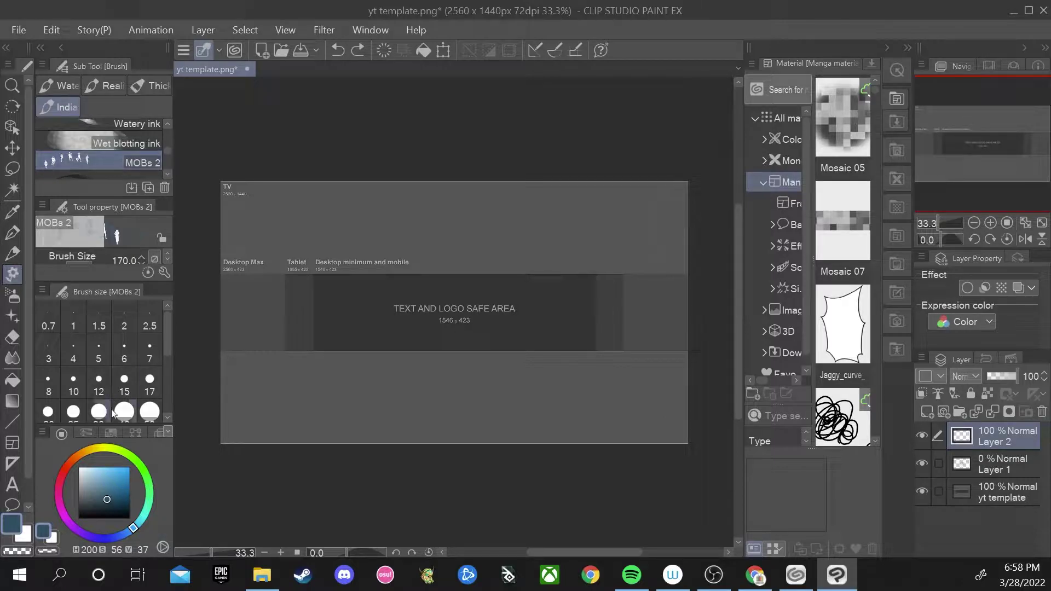
pyautogui.moveTo(348, 331)
pyautogui.mouseDown()
pyautogui.moveTo(504, 328)
pyautogui.moveTo(501, 316)
pyautogui.mouseUp()
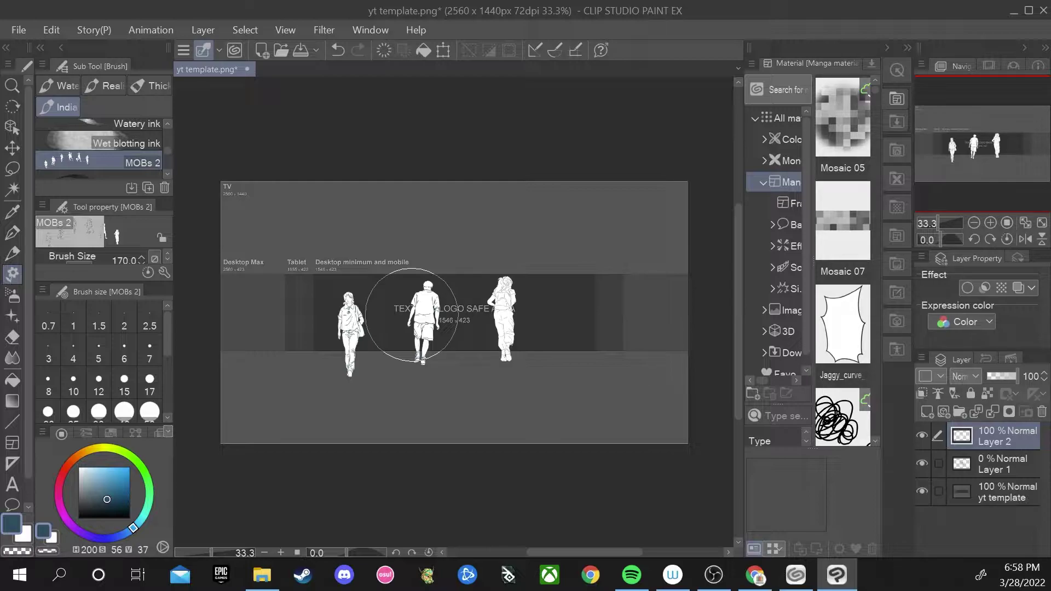
pyautogui.hotkey('ctrl', 'z')
pyautogui.hotkey('ctrl', 'z')
pyautogui.hotkey('ctrl', 'z')
pyautogui.hotkey('ctrl', 'z')
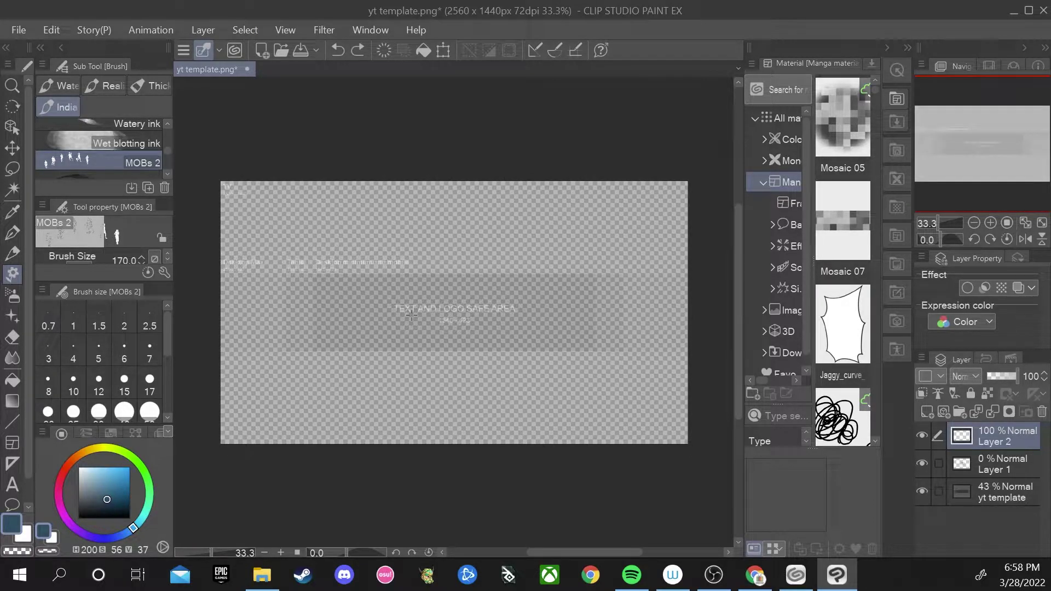
pyautogui.hotkey('ctrl', 'z')
# - Switch to the Real G-Pen and toggle layer visibility, leaving Layer 1 hidden and Layer 2 and yt template shown
pyautogui.click(9, 234)
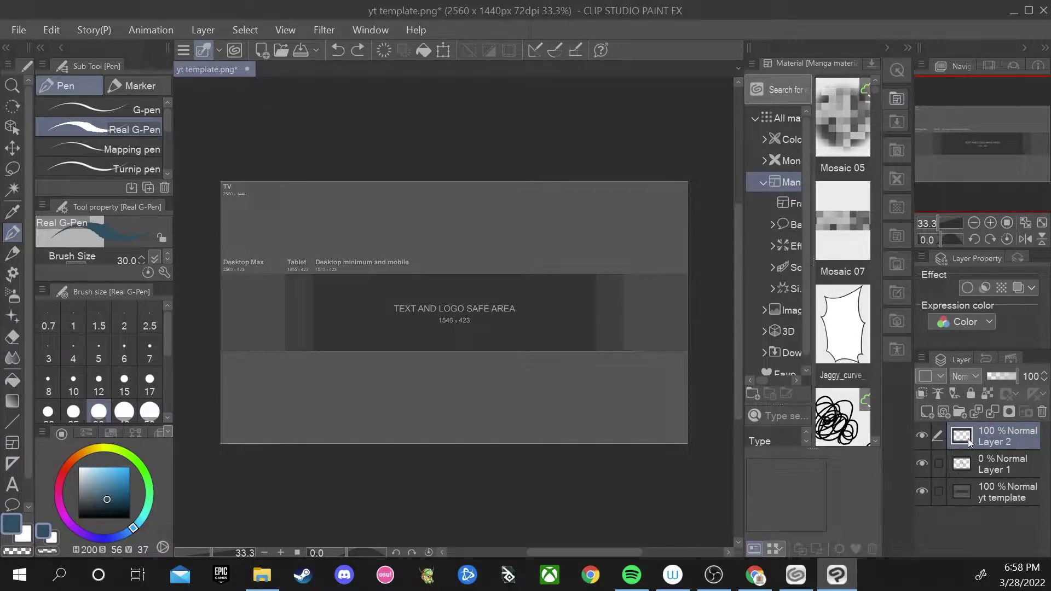
pyautogui.click(921, 435)
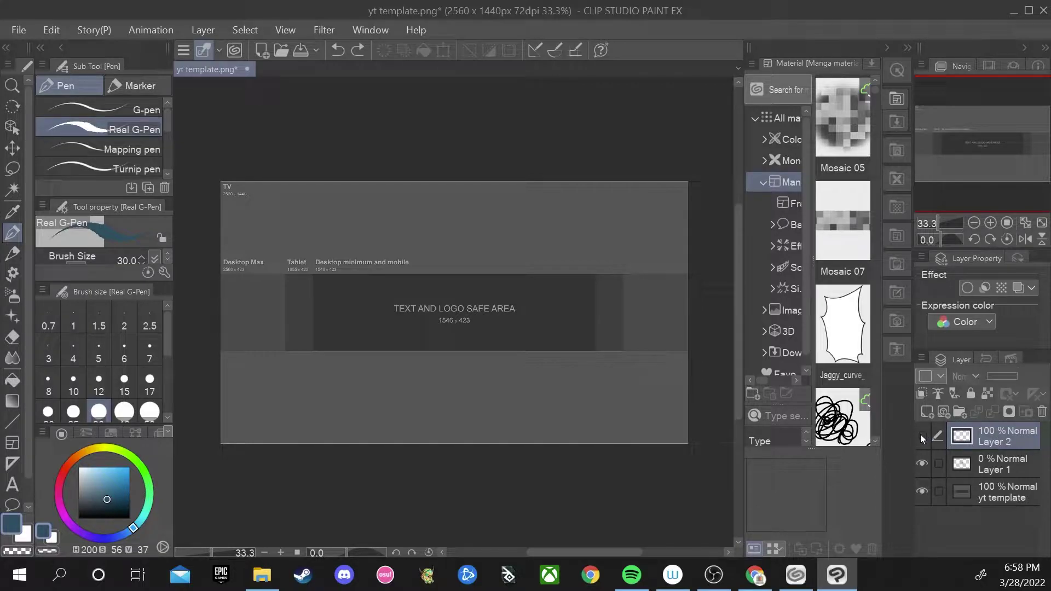
pyautogui.click(976, 494)
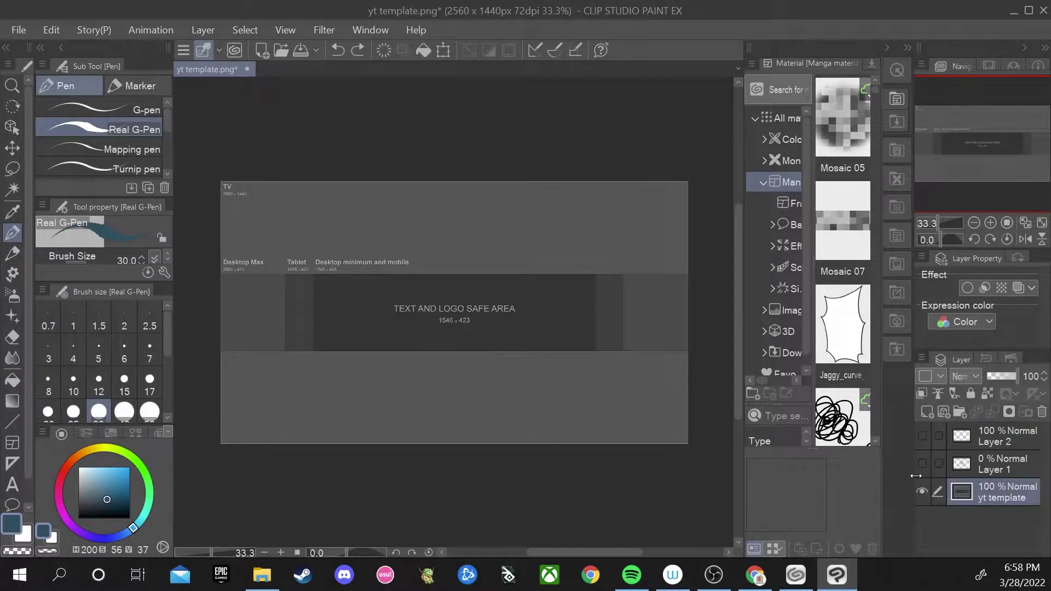
pyautogui.click(921, 491)
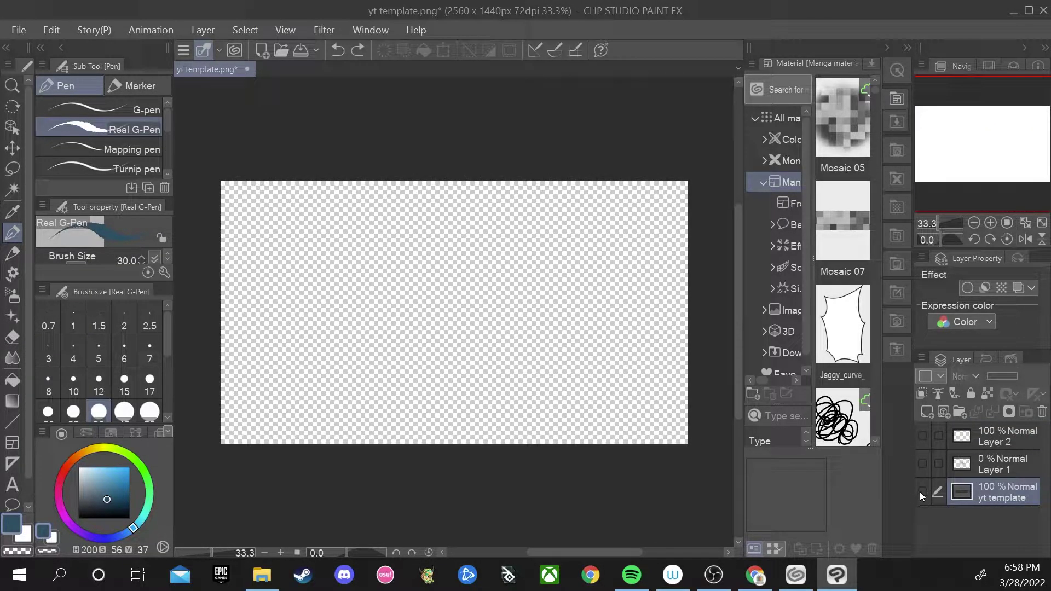
pyautogui.click(921, 491)
pyautogui.click(921, 492)
pyautogui.click(921, 493)
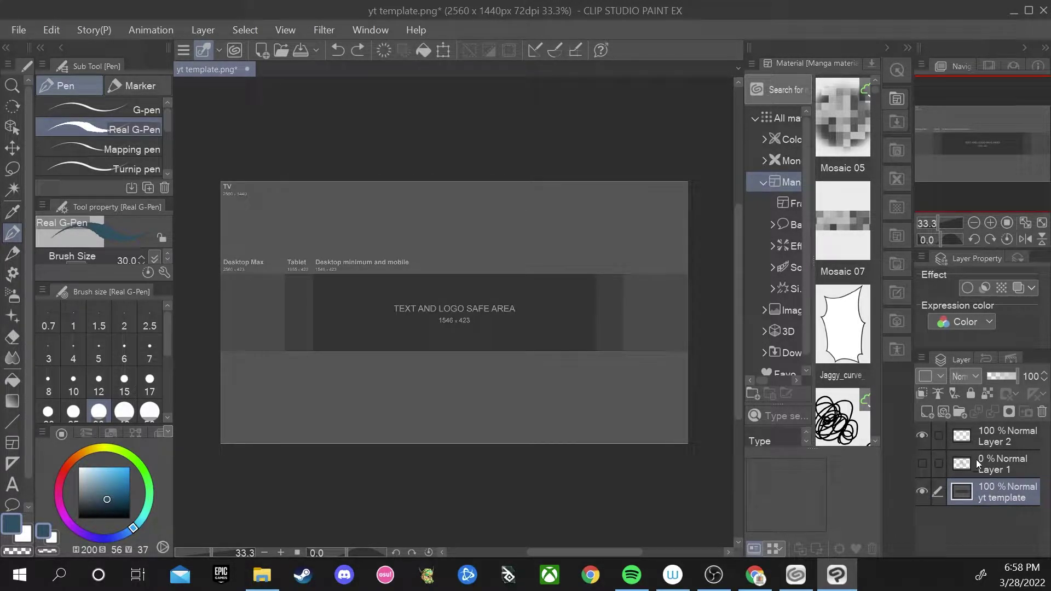
# - Scribble a zigzag over the safe area on Layer 2 with the Real G-Pen, and switch that layer's visibility off and on
pyautogui.click(978, 432)
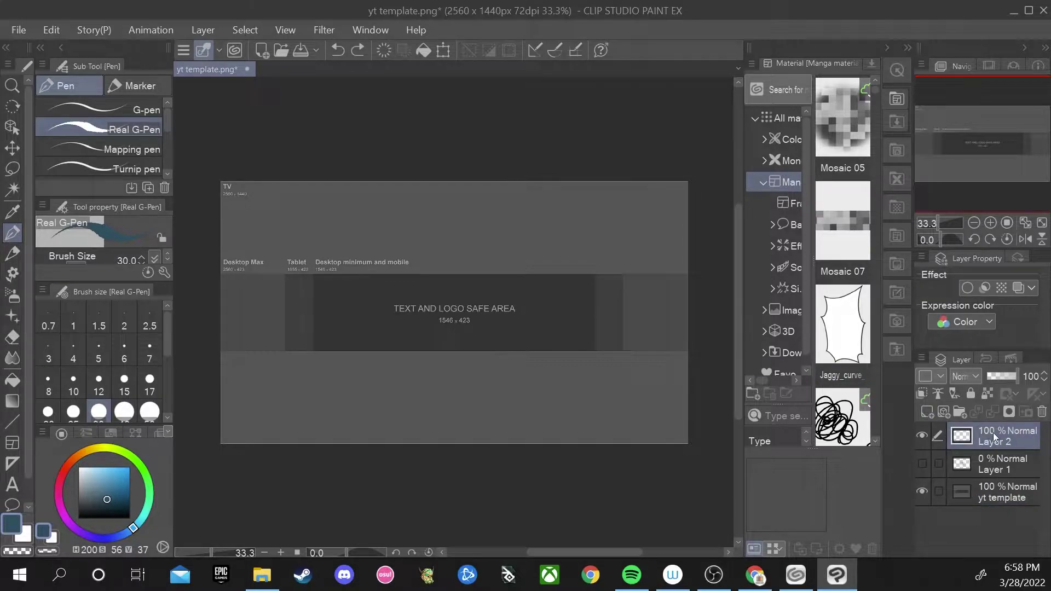
pyautogui.moveTo(488, 285)
pyautogui.mouseDown()
pyautogui.moveTo(472, 318)
pyautogui.moveTo(488, 374)
pyautogui.moveTo(524, 389)
pyautogui.mouseUp()
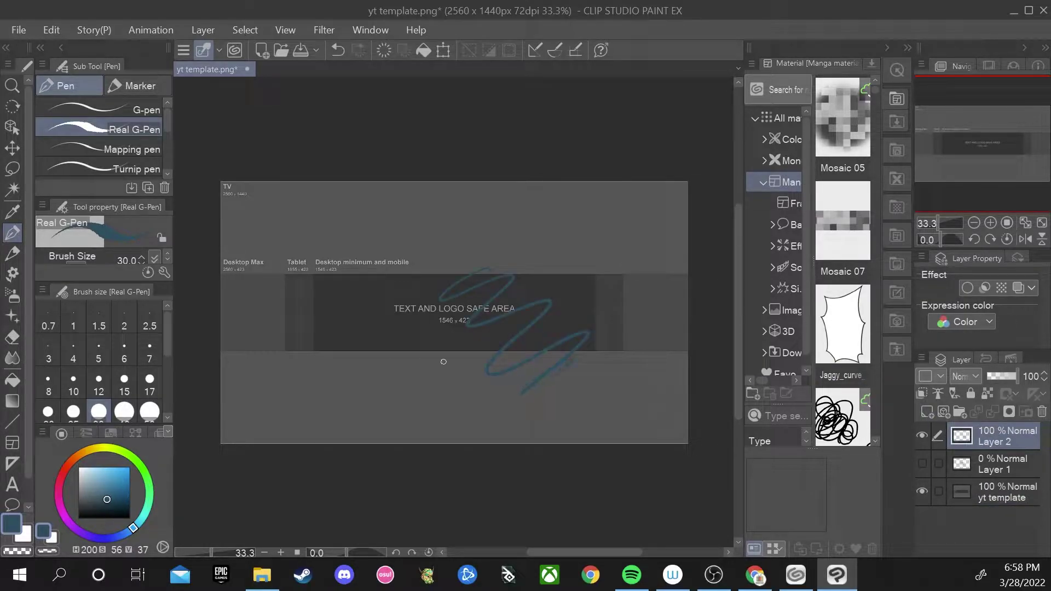
pyautogui.click(921, 435)
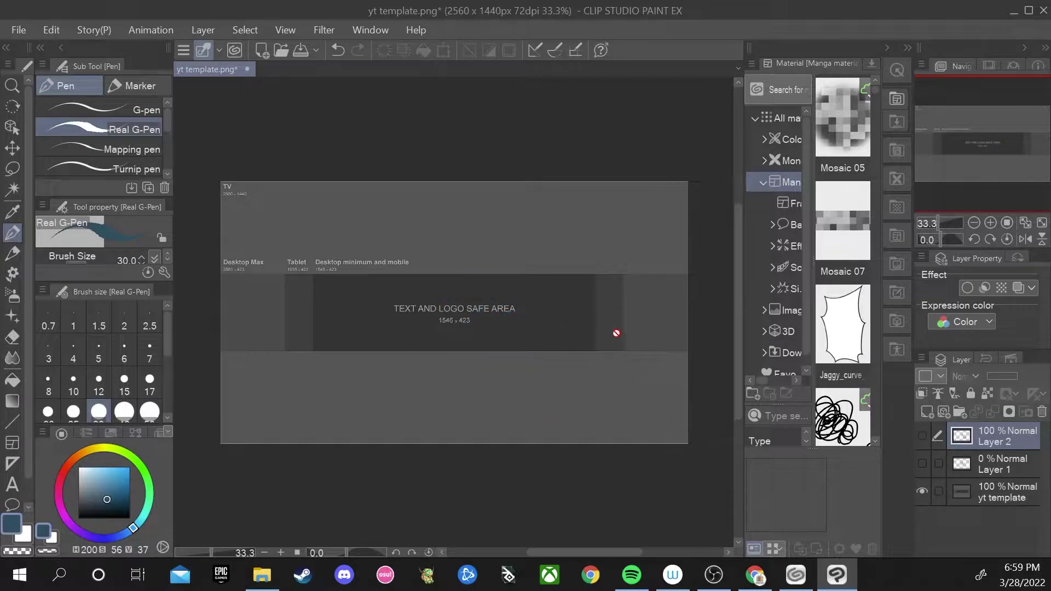
pyautogui.click(921, 435)
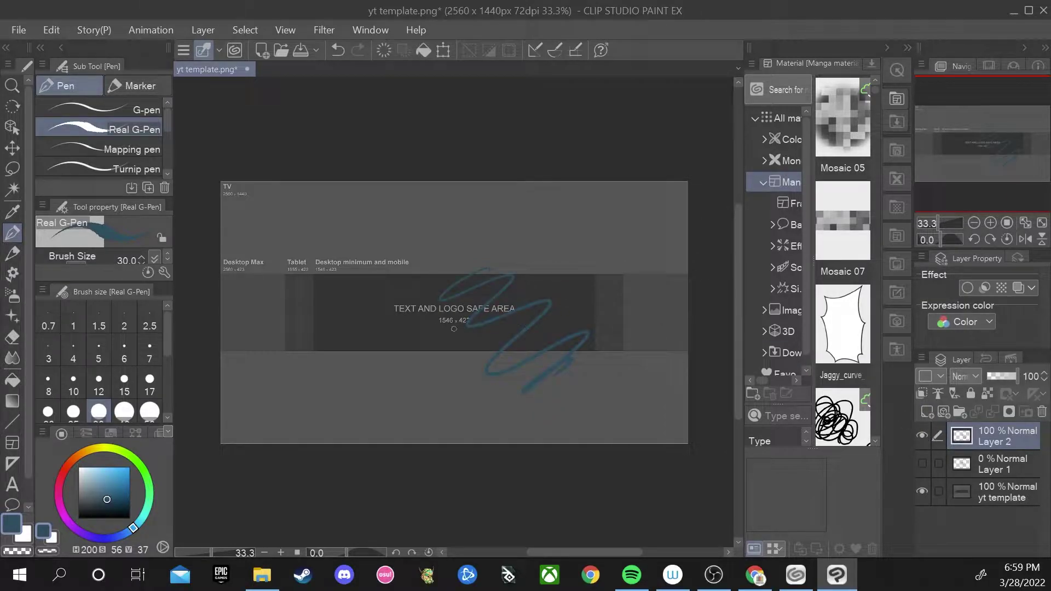
# - Lower the yt template layer's opacity to 73% and toggle the visibility of yt template and Layer 2
pyautogui.click(998, 496)
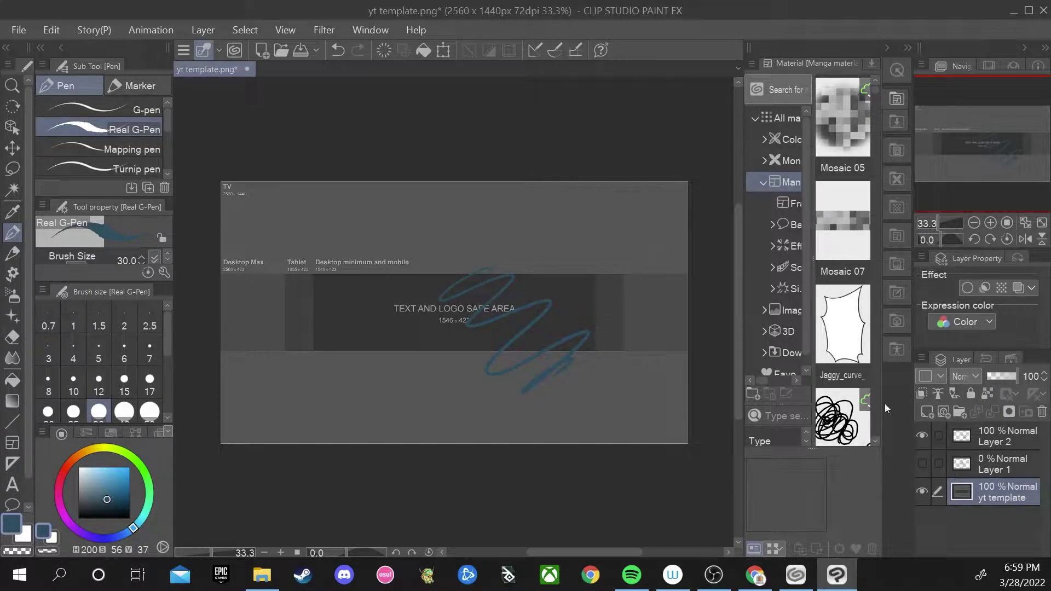
pyautogui.click(1002, 375)
pyautogui.moveTo(1009, 378); pyautogui.dragTo(1010, 376)
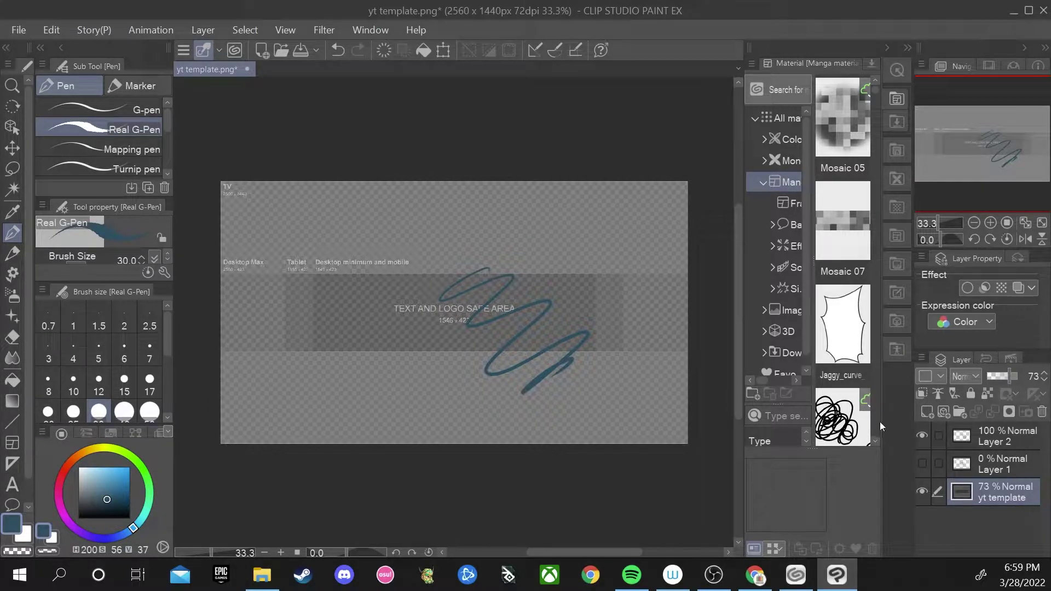
pyautogui.click(922, 490)
pyautogui.click(922, 490)
pyautogui.click(923, 436)
pyautogui.click(922, 435)
pyautogui.click(984, 438)
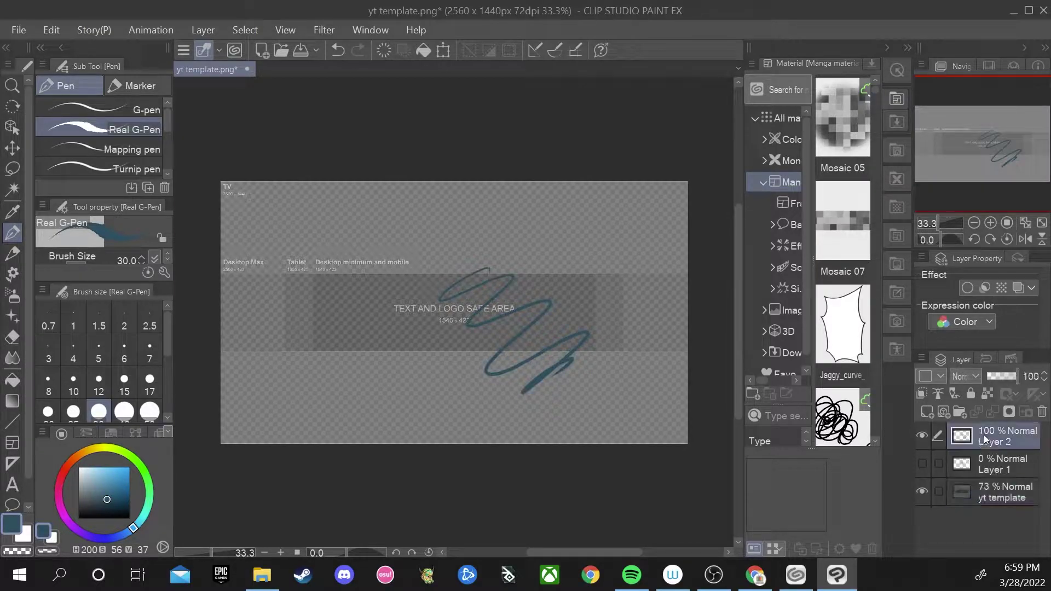
# - Set the yt template layer's opacity to 80%, then hide and select Layer 2
pyautogui.click(995, 490)
pyautogui.click(1002, 376)
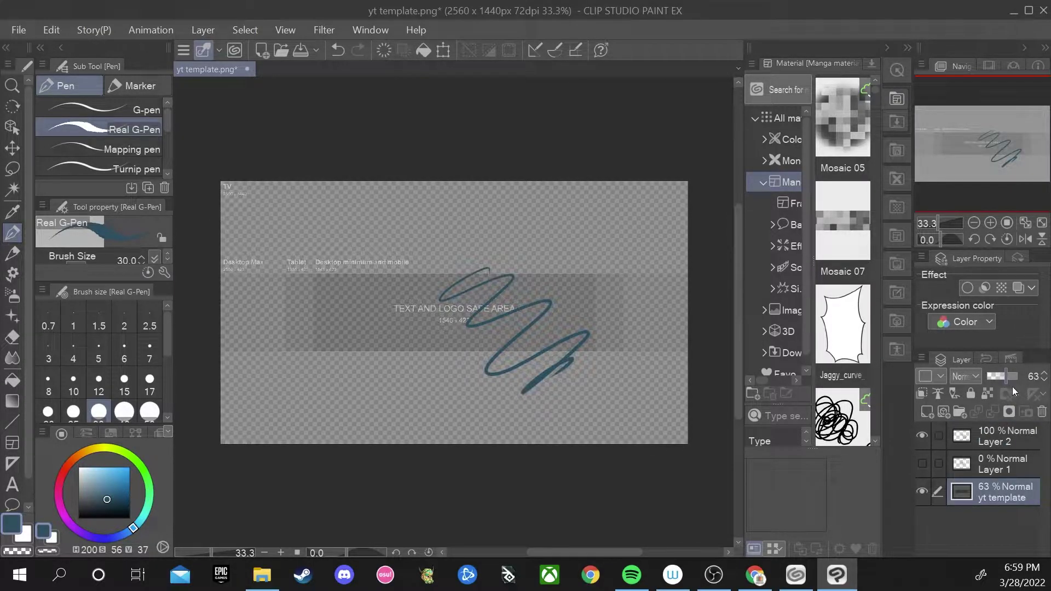
pyautogui.click(1010, 376)
pyautogui.click(922, 434)
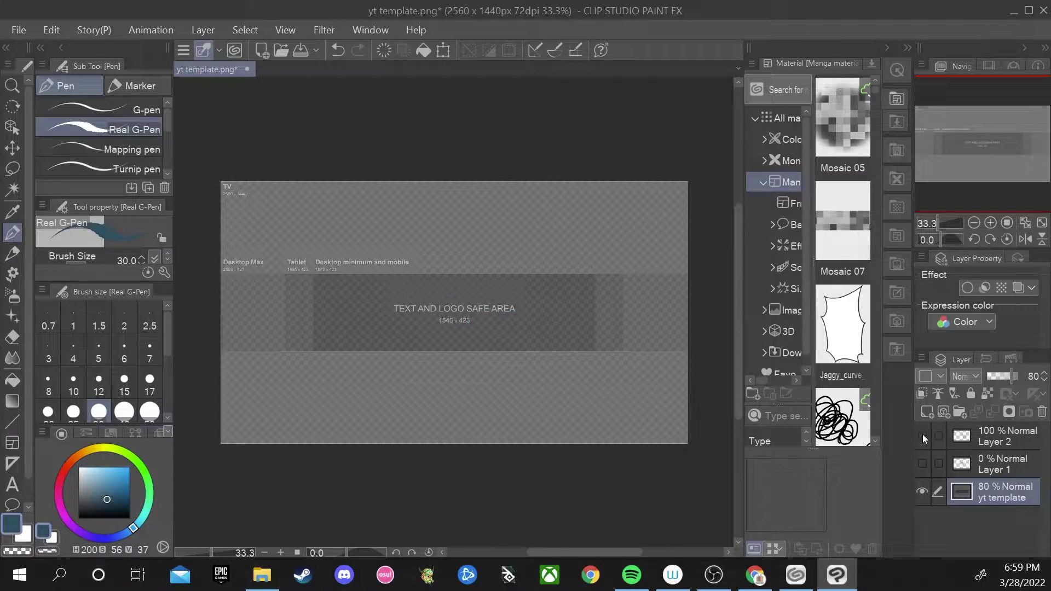
pyautogui.click(1004, 443)
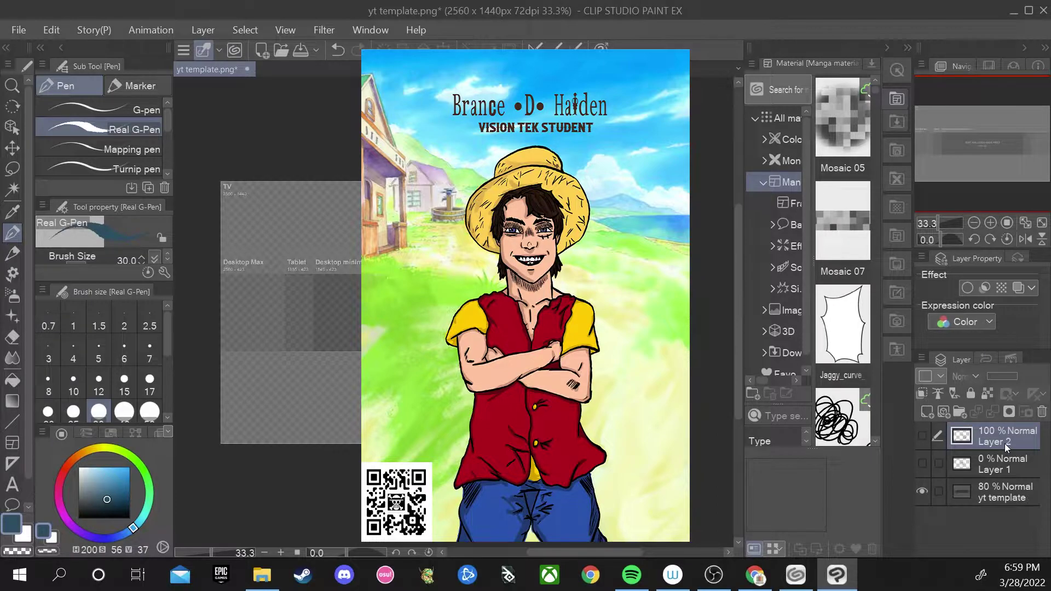
# - Undo the template opacity changes and the test scribble on Layer 2
pyautogui.hotkey('ctrl', 'z')
pyautogui.hotkey('ctrl', 'z')
pyautogui.hotkey('ctrl', 'z')
pyautogui.hotkey('ctrl', 'z')
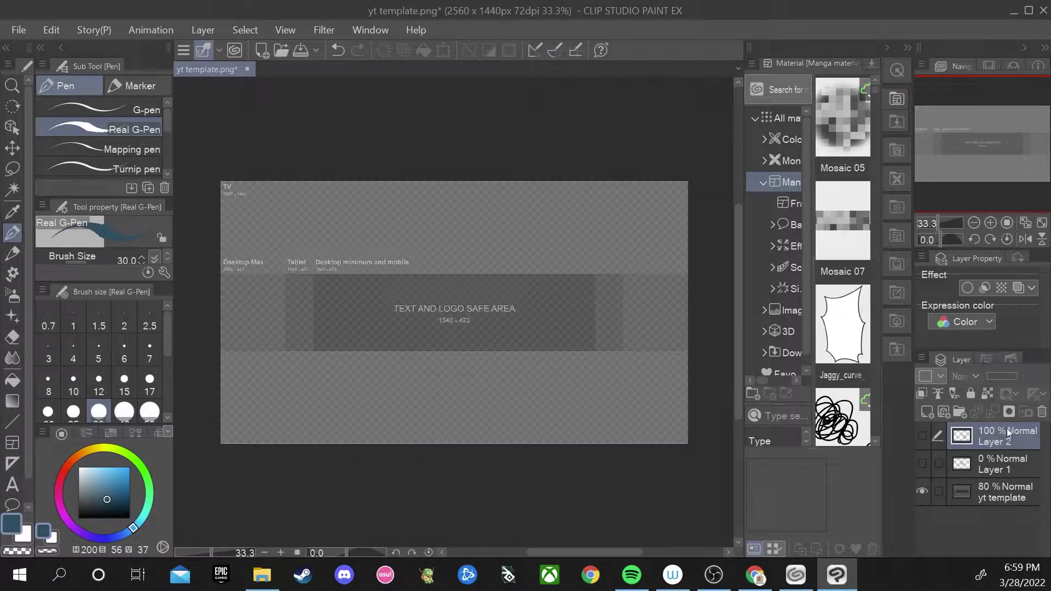
# - Sketch a head with a vertical centre line and jaw in the safe area's right part, using the Mechanical pencil at size 5
pyautogui.scroll(2, 564, 312)
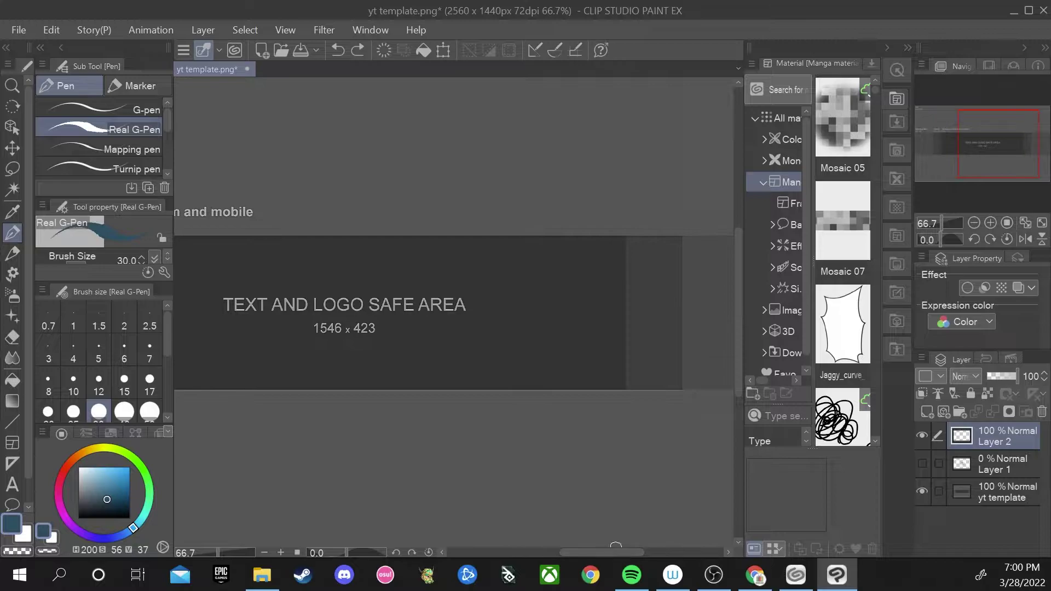
pyautogui.press('p')
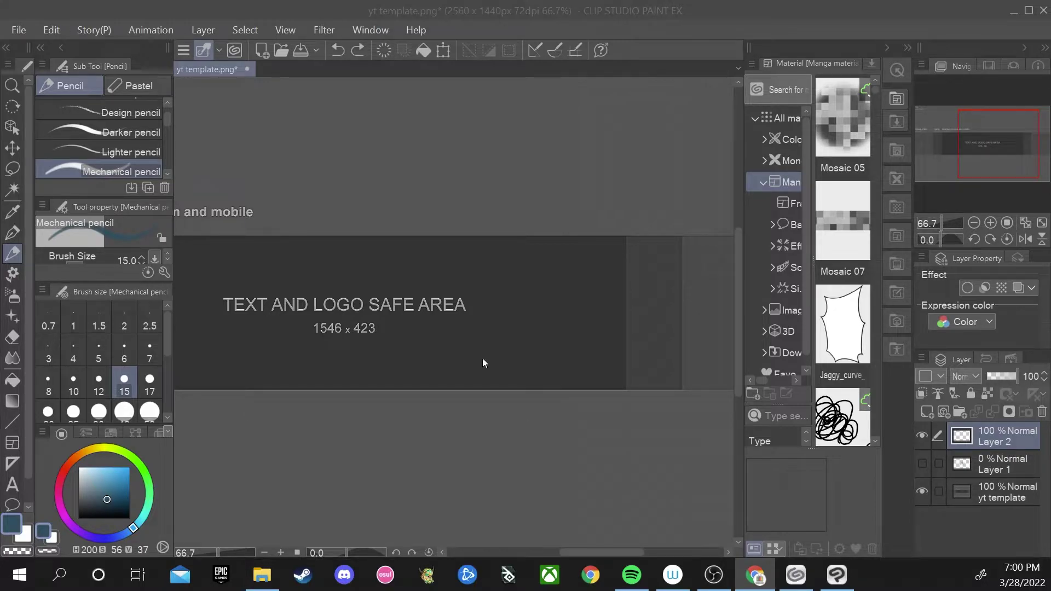
pyautogui.scroll(1, 482, 363)
pyautogui.press('[')
pyautogui.press('[')
pyautogui.press('[')
pyautogui.press('[')
pyautogui.press('[')
pyautogui.press('[')
pyautogui.moveTo(419, 236)
pyautogui.mouseDown()
pyautogui.moveTo(425, 292)
pyautogui.moveTo(404, 296)
pyautogui.moveTo(437, 323)
pyautogui.mouseUp()
# - Set the yt template layer's opacity to 61% and make Layer 2 the active layer again
pyautogui.click(1001, 492)
pyautogui.click(1000, 376)
pyautogui.click(1000, 438)
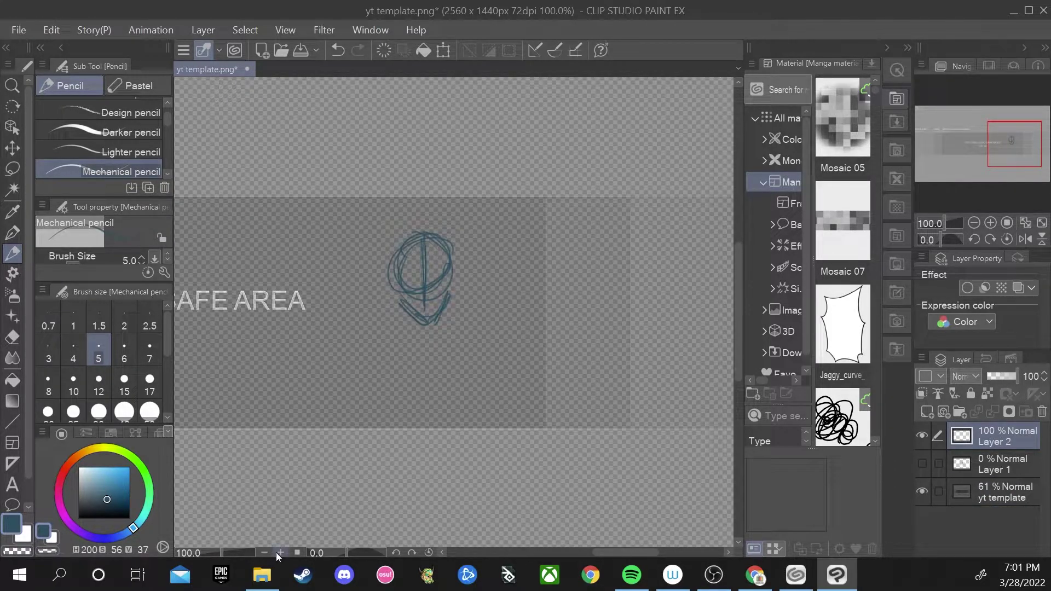
pyautogui.scroll(-1, 538, 524)
pyautogui.moveTo(538, 524); pyautogui.dragTo(733, 524)
pyautogui.moveTo(342, 306); pyautogui.dragTo(345, 303)
pyautogui.hotkey('ctrl', 'z')
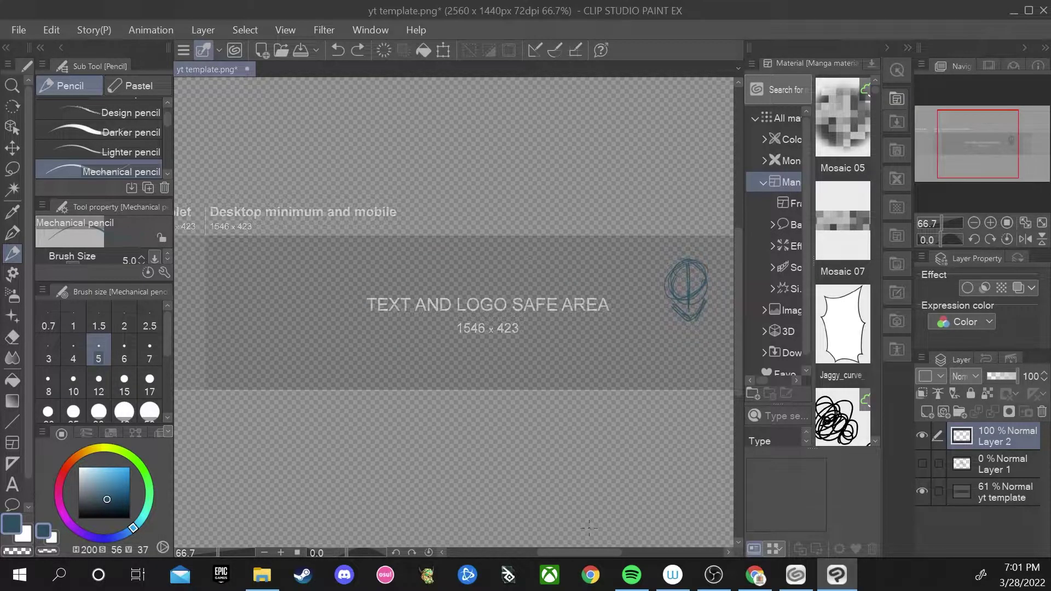
# - Sketch a pointed V below the jaw, a horizontal line across the head, and rounded shoulders on both sides
pyautogui.moveTo(442, 547); pyautogui.dragTo(284, 554)
pyautogui.scroll(3, 585, 314)
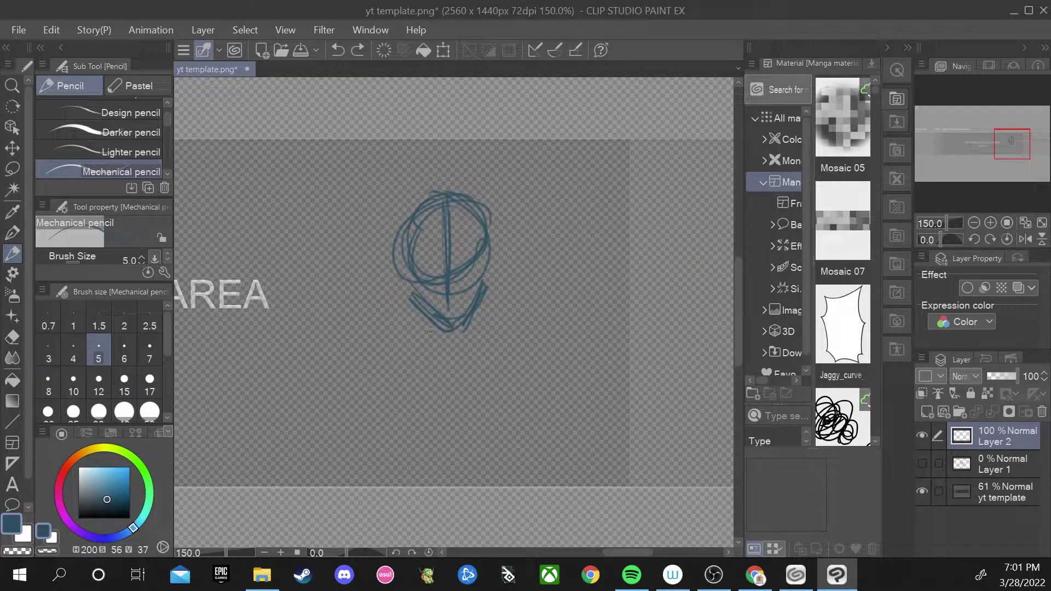
pyautogui.moveTo(368, 270)
pyautogui.mouseDown()
pyautogui.moveTo(542, 254)
pyautogui.moveTo(450, 367)
pyautogui.mouseUp()
pyautogui.moveTo(416, 306); pyautogui.dragTo(454, 369)
pyautogui.moveTo(452, 368); pyautogui.dragTo(506, 268)
pyautogui.moveTo(481, 327); pyautogui.dragTo(452, 371)
pyautogui.moveTo(402, 298); pyautogui.dragTo(415, 339)
pyautogui.moveTo(393, 233); pyautogui.dragTo(390, 303)
pyautogui.moveTo(491, 224); pyautogui.dragTo(498, 297)
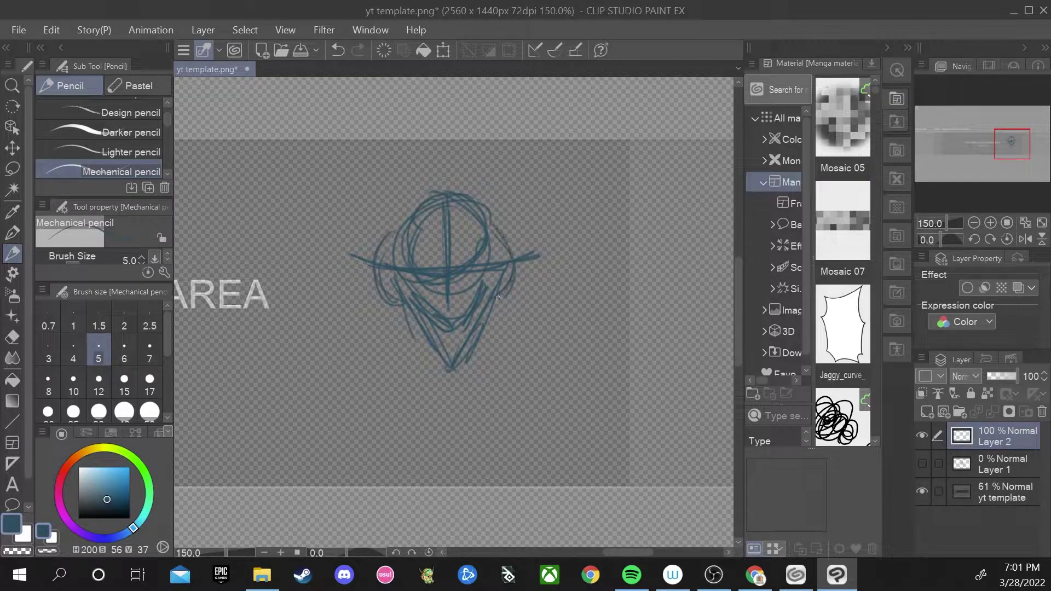
# - Sketch the body below the shoulders with long outer sides, a centre line and a peaked lower edge
pyautogui.moveTo(405, 309)
pyautogui.mouseDown()
pyautogui.moveTo(386, 385)
pyautogui.moveTo(386, 438)
pyautogui.moveTo(422, 456)
pyautogui.moveTo(443, 443)
pyautogui.mouseUp()
pyautogui.moveTo(449, 371)
pyautogui.mouseDown()
pyautogui.moveTo(444, 394)
pyautogui.moveTo(485, 468)
pyautogui.moveTo(515, 477)
pyautogui.mouseUp()
pyautogui.moveTo(506, 296); pyautogui.dragTo(500, 416)
pyautogui.moveTo(497, 320); pyautogui.dragTo(511, 465)
pyautogui.moveTo(505, 367); pyautogui.dragTo(516, 477)
# - Sketch circles for both hands beside the body and connect them to the shoulders with arm lines
pyautogui.moveTo(350, 435)
pyautogui.mouseDown()
pyautogui.moveTo(336, 408)
pyautogui.moveTo(370, 423)
pyautogui.mouseUp()
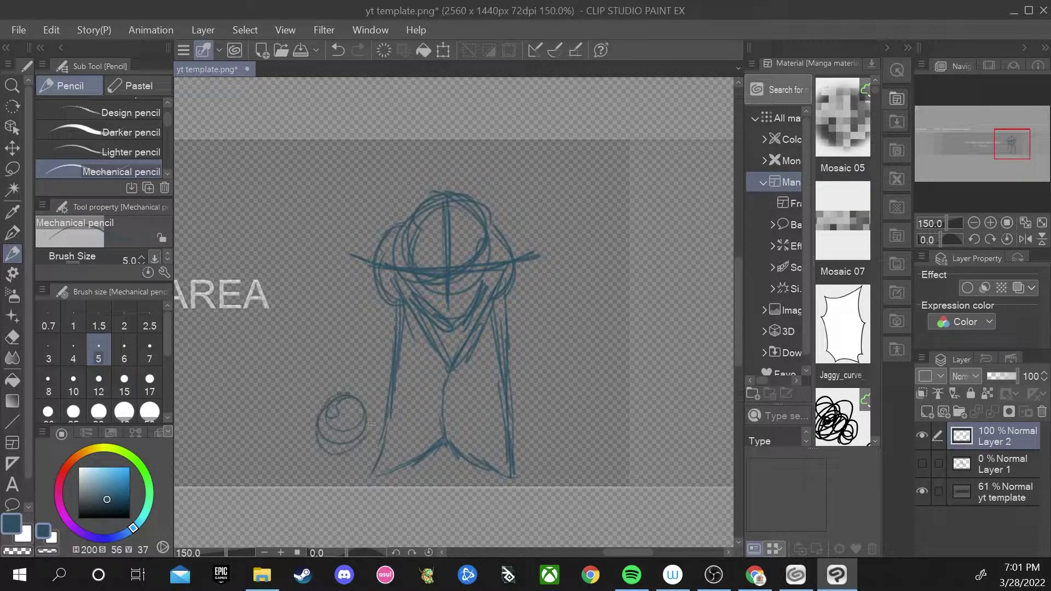
pyautogui.moveTo(543, 406)
pyautogui.mouseDown()
pyautogui.moveTo(547, 391)
pyautogui.moveTo(570, 408)
pyautogui.mouseUp()
pyautogui.moveTo(381, 368); pyautogui.dragTo(366, 410)
pyautogui.moveTo(377, 282)
pyautogui.mouseDown()
pyautogui.moveTo(370, 348)
pyautogui.moveTo(345, 392)
pyautogui.mouseUp()
pyautogui.moveTo(399, 306); pyautogui.dragTo(369, 406)
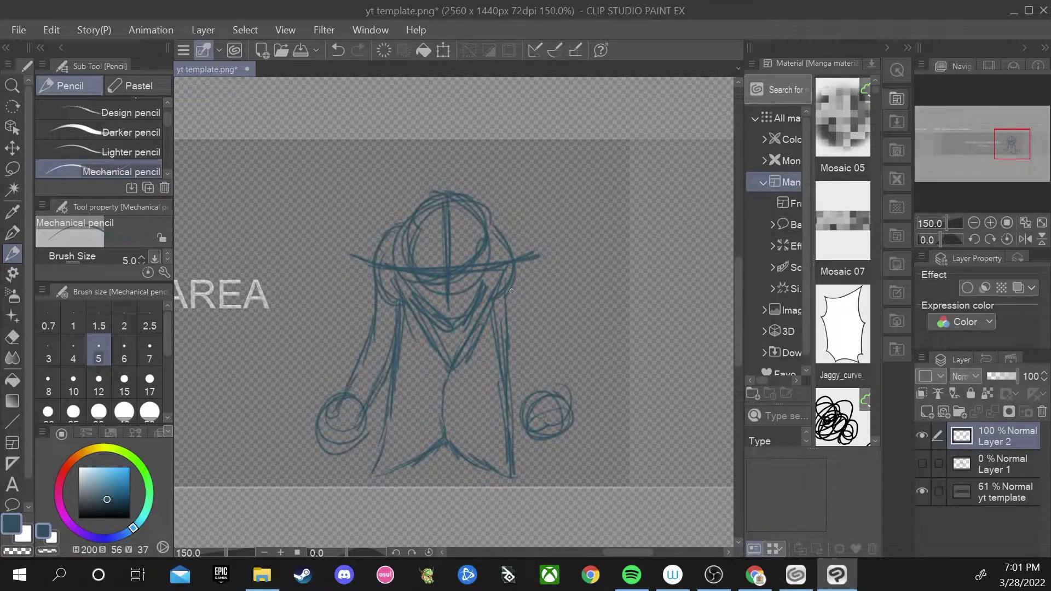
pyautogui.moveTo(518, 285); pyautogui.dragTo(553, 407)
pyautogui.moveTo(509, 343); pyautogui.dragTo(534, 407)
pyautogui.moveTo(514, 285); pyautogui.dragTo(510, 350)
pyautogui.moveTo(374, 306); pyautogui.dragTo(353, 383)
pyautogui.moveTo(344, 394)
pyautogui.mouseDown()
pyautogui.moveTo(366, 401)
pyautogui.moveTo(351, 426)
pyautogui.mouseUp()
# - Add a small rounded shape under the body's lower centre and shift the whole sketch slightly right with Move layer
pyautogui.moveTo(430, 454); pyautogui.dragTo(454, 474)
pyautogui.press('k')
pyautogui.moveTo(479, 340); pyautogui.dragTo(482, 320)
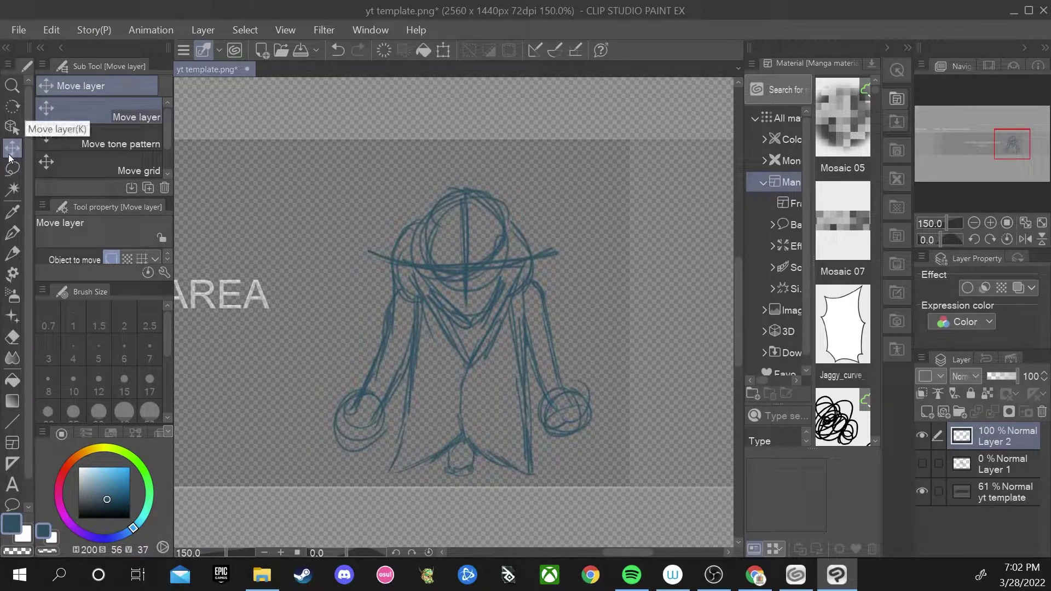
# - Nudge the character sketch up and right, then lasso the whole figure and scale it down with a transform
pyautogui.moveTo(487, 350)
pyautogui.mouseDown()
pyautogui.moveTo(504, 307)
pyautogui.moveTo(539, 290)
pyautogui.moveTo(503, 306)
pyautogui.moveTo(507, 339)
pyautogui.mouseUp()
pyautogui.press('w')
pyautogui.press('m')
pyautogui.moveTo(323, 383)
pyautogui.mouseDown()
pyautogui.moveTo(322, 430)
pyautogui.moveTo(493, 500)
pyautogui.moveTo(353, 473)
pyautogui.mouseUp()
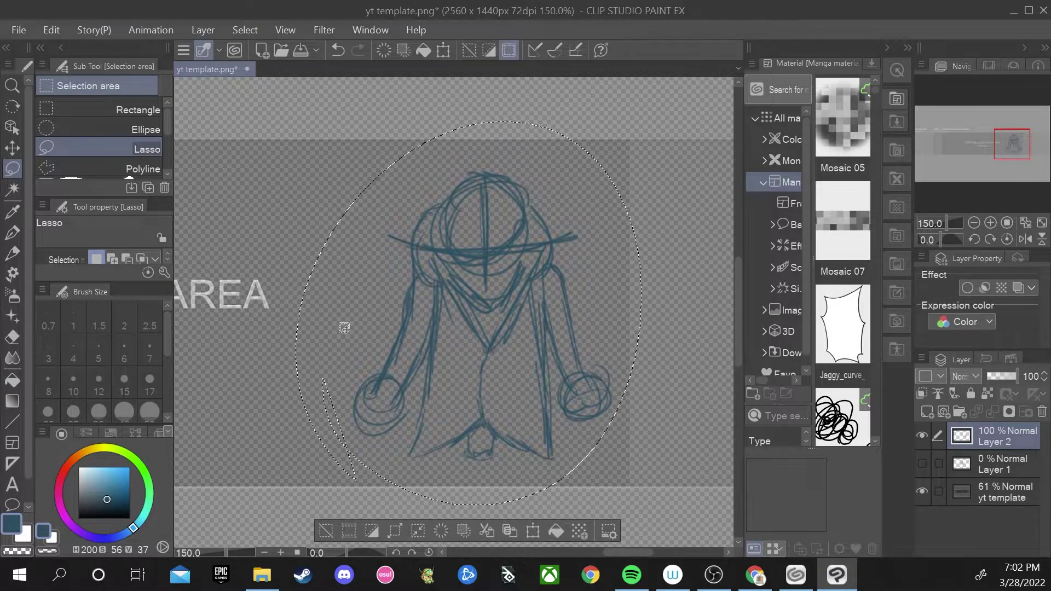
pyautogui.click(395, 530)
pyautogui.click(496, 182)
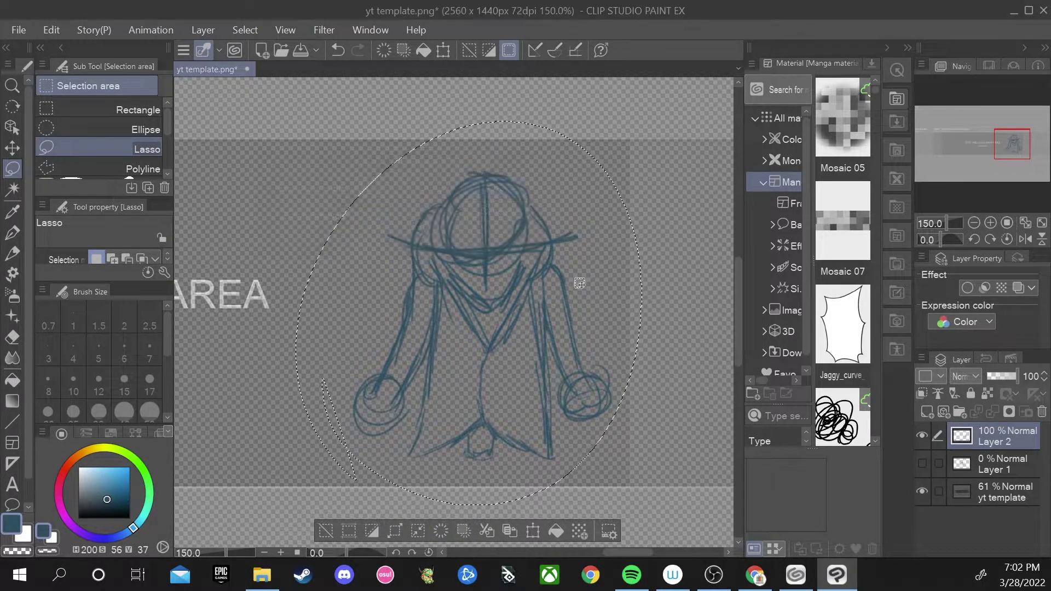
pyautogui.click(532, 531)
pyautogui.moveTo(315, 487)
pyautogui.mouseDown()
pyautogui.moveTo(378, 455)
pyautogui.moveTo(398, 427)
pyautogui.mouseUp()
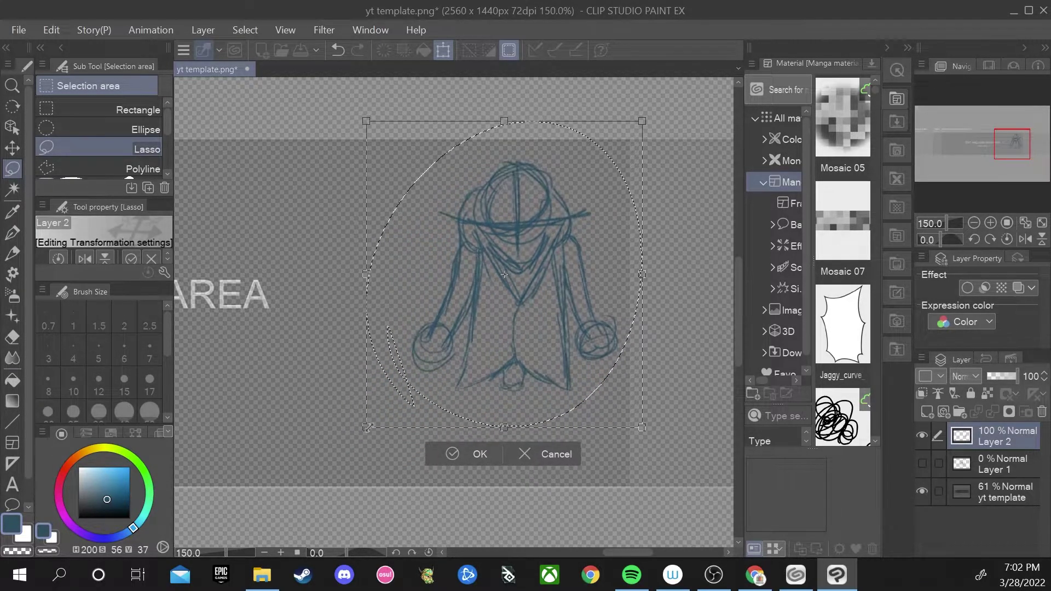
pyautogui.click(487, 455)
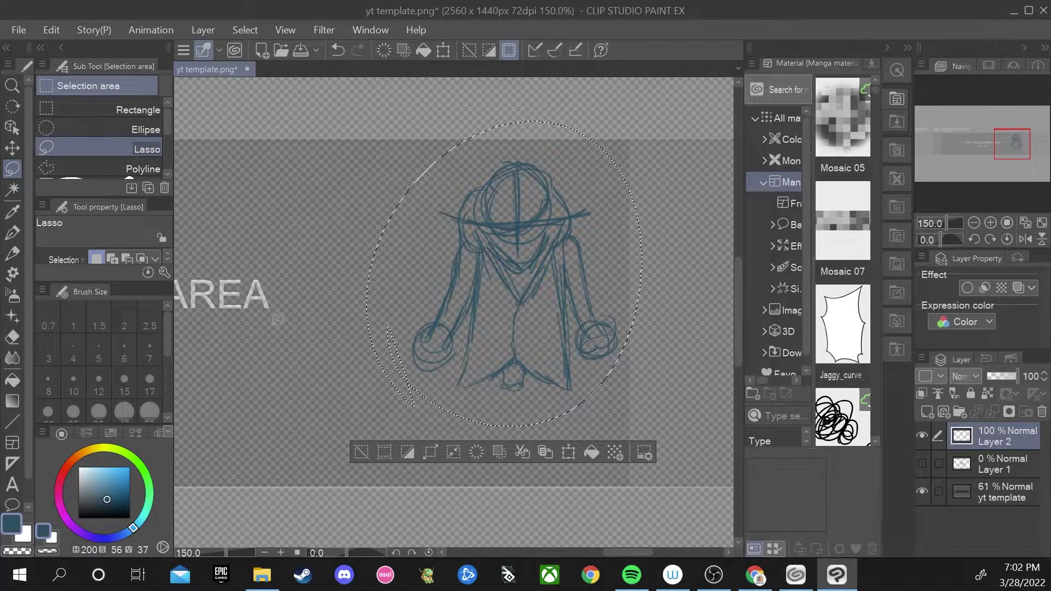
# - Move the scaled character sketch left with Move layer and clear the selection
pyautogui.click(12, 147)
pyautogui.moveTo(547, 272); pyautogui.dragTo(496, 271)
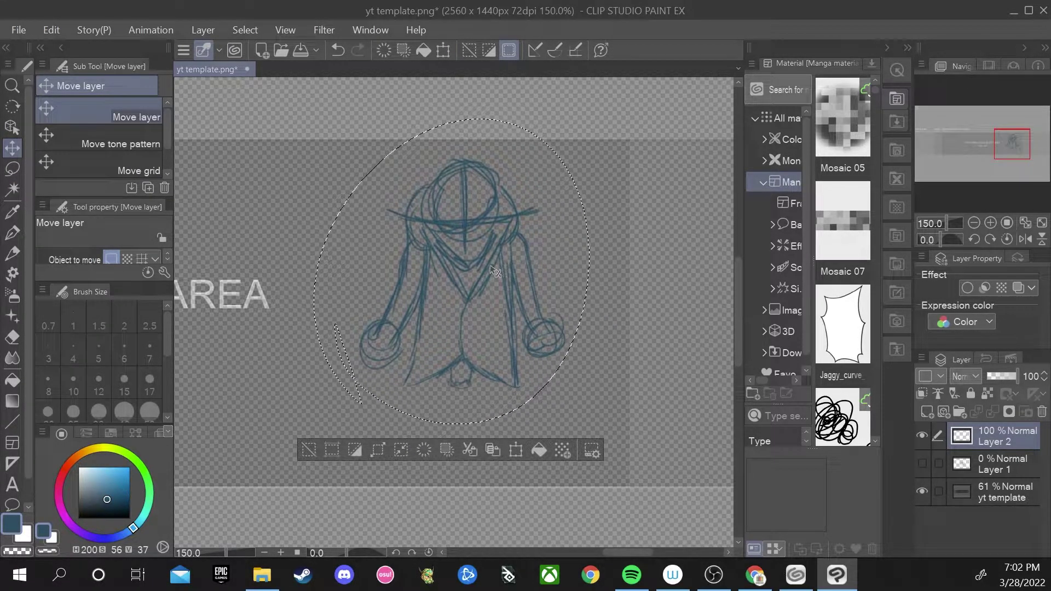
pyautogui.click(306, 450)
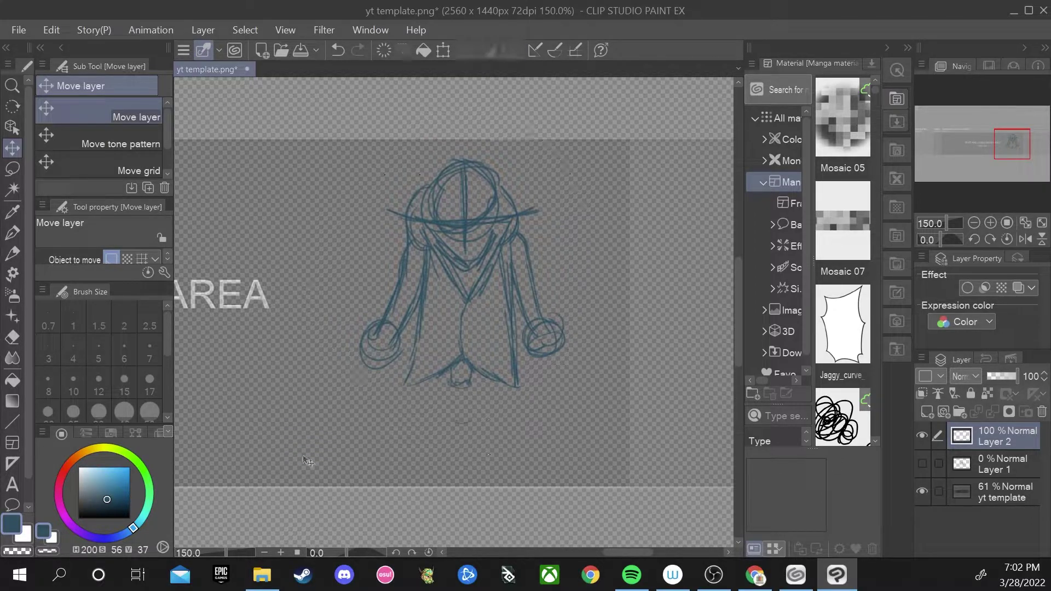
# - With the Mechanical pencil, sketch circles below both hands, large rounded knees, and a line joining the knees
pyautogui.click(12, 232)
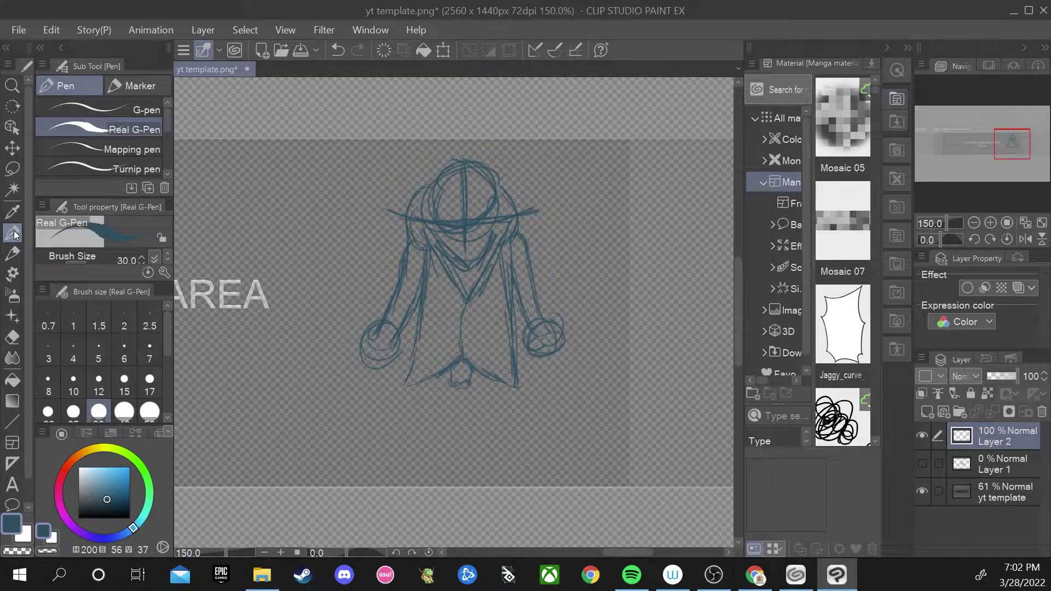
pyautogui.click(11, 254)
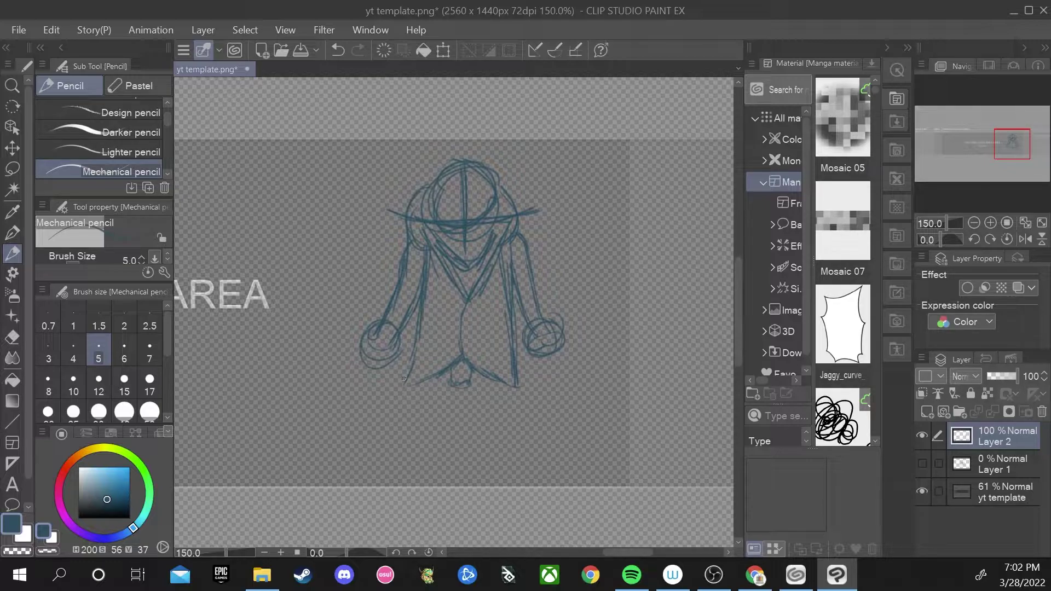
pyautogui.moveTo(383, 378)
pyautogui.mouseDown()
pyautogui.moveTo(358, 383)
pyautogui.moveTo(383, 356)
pyautogui.mouseUp()
pyautogui.moveTo(547, 345)
pyautogui.mouseDown()
pyautogui.moveTo(569, 384)
pyautogui.moveTo(553, 350)
pyautogui.mouseUp()
pyautogui.moveTo(383, 350)
pyautogui.mouseDown()
pyautogui.moveTo(341, 395)
pyautogui.moveTo(366, 432)
pyautogui.moveTo(378, 416)
pyautogui.mouseUp()
pyautogui.moveTo(542, 391)
pyautogui.mouseDown()
pyautogui.moveTo(536, 429)
pyautogui.moveTo(597, 416)
pyautogui.mouseUp()
pyautogui.moveTo(541, 443); pyautogui.dragTo(561, 459)
pyautogui.moveTo(476, 433)
pyautogui.mouseDown()
pyautogui.moveTo(391, 430)
pyautogui.moveTo(539, 437)
pyautogui.mouseUp()
# - Sketch the lap lines, the folds beneath the body's lower centre, and the outer lines of both lower legs
pyautogui.moveTo(378, 396); pyautogui.dragTo(414, 383)
pyautogui.moveTo(519, 383); pyautogui.dragTo(550, 395)
pyautogui.moveTo(452, 378); pyautogui.dragTo(452, 410)
pyautogui.moveTo(470, 377)
pyautogui.mouseDown()
pyautogui.moveTo(471, 399)
pyautogui.moveTo(457, 400)
pyautogui.mouseUp()
pyautogui.moveTo(470, 394); pyautogui.dragTo(526, 412)
pyautogui.moveTo(342, 406); pyautogui.dragTo(332, 488)
pyautogui.moveTo(572, 406)
pyautogui.mouseDown()
pyautogui.moveTo(558, 452)
pyautogui.moveTo(592, 491)
pyautogui.mouseUp()
# - Sketch spiky hair strands around the top and sides of the character's head
pyautogui.moveTo(432, 165); pyautogui.dragTo(420, 216)
pyautogui.moveTo(430, 165)
pyautogui.mouseDown()
pyautogui.moveTo(495, 141)
pyautogui.moveTo(514, 175)
pyautogui.mouseUp()
pyautogui.moveTo(512, 180); pyautogui.dragTo(497, 215)
pyautogui.moveTo(446, 208); pyautogui.dragTo(432, 219)
pyautogui.moveTo(464, 175); pyautogui.dragTo(441, 219)
pyautogui.moveTo(468, 168); pyautogui.dragTo(484, 215)
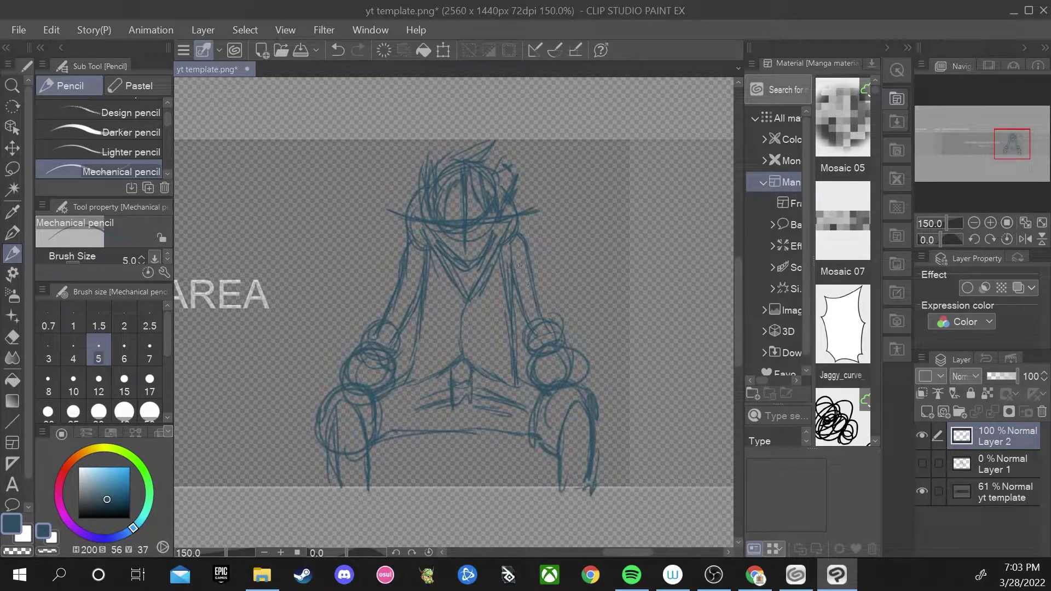
# - Reinforce the lower sides and bottom edge of the character's body where it meets the lap
pyautogui.moveTo(417, 351)
pyautogui.mouseDown()
pyautogui.moveTo(402, 387)
pyautogui.moveTo(437, 377)
pyautogui.mouseUp()
pyautogui.moveTo(425, 396)
pyautogui.mouseDown()
pyautogui.moveTo(465, 354)
pyautogui.moveTo(512, 377)
pyautogui.mouseUp()
pyautogui.moveTo(516, 386); pyautogui.dragTo(530, 359)
pyautogui.moveTo(520, 315); pyautogui.dragTo(514, 362)
pyautogui.moveTo(409, 390); pyautogui.dragTo(420, 384)
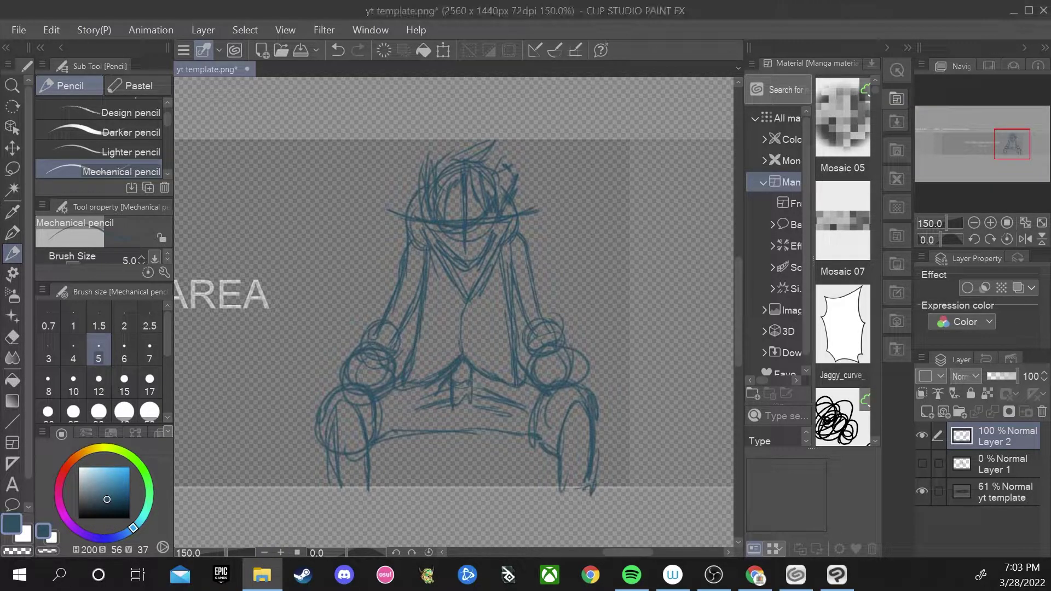
pyautogui.hotkey('ctrl', '-')
pyautogui.hotkey('ctrl', '-')
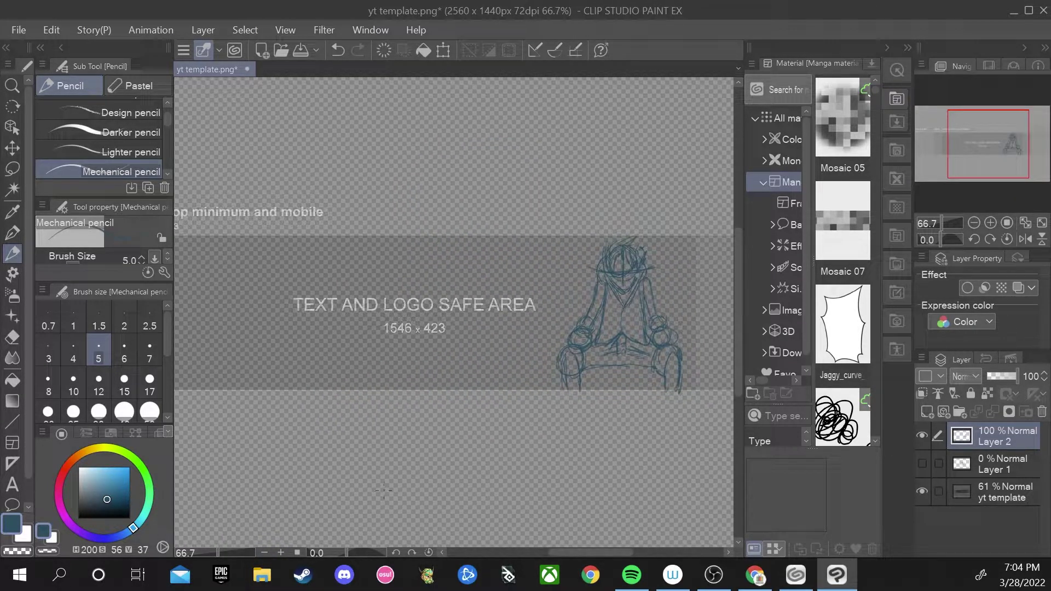
pyautogui.click(264, 554)
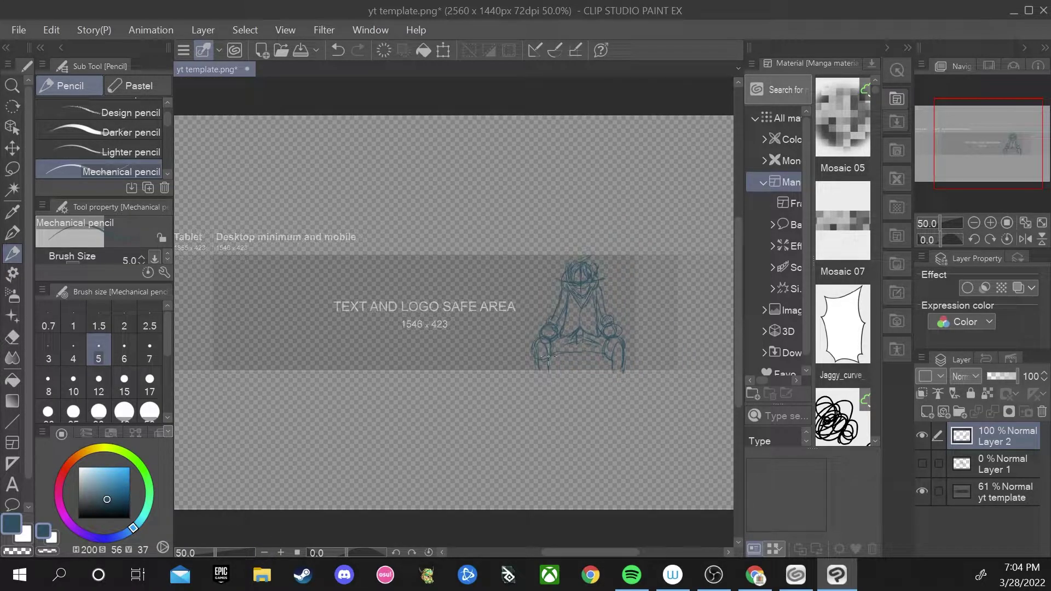
pyautogui.moveTo(588, 552); pyautogui.dragTo(614, 554)
pyautogui.moveTo(547, 286)
pyautogui.mouseDown()
pyautogui.moveTo(541, 361)
pyautogui.moveTo(589, 331)
pyautogui.moveTo(605, 277)
pyautogui.mouseUp()
pyautogui.hotkey('ctrl', 'z')
pyautogui.moveTo(626, 554)
pyautogui.mouseDown()
pyautogui.moveTo(577, 549)
pyautogui.moveTo(586, 548)
pyautogui.mouseUp()
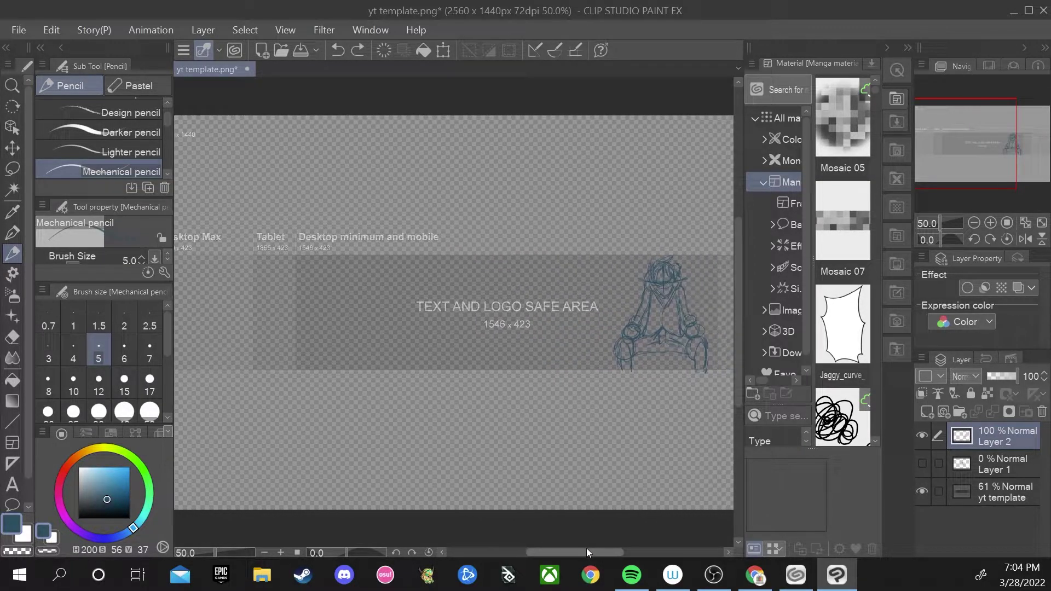
pyautogui.moveTo(257, 277); pyautogui.dragTo(284, 331)
pyautogui.hotkey('ctrl', 'z')
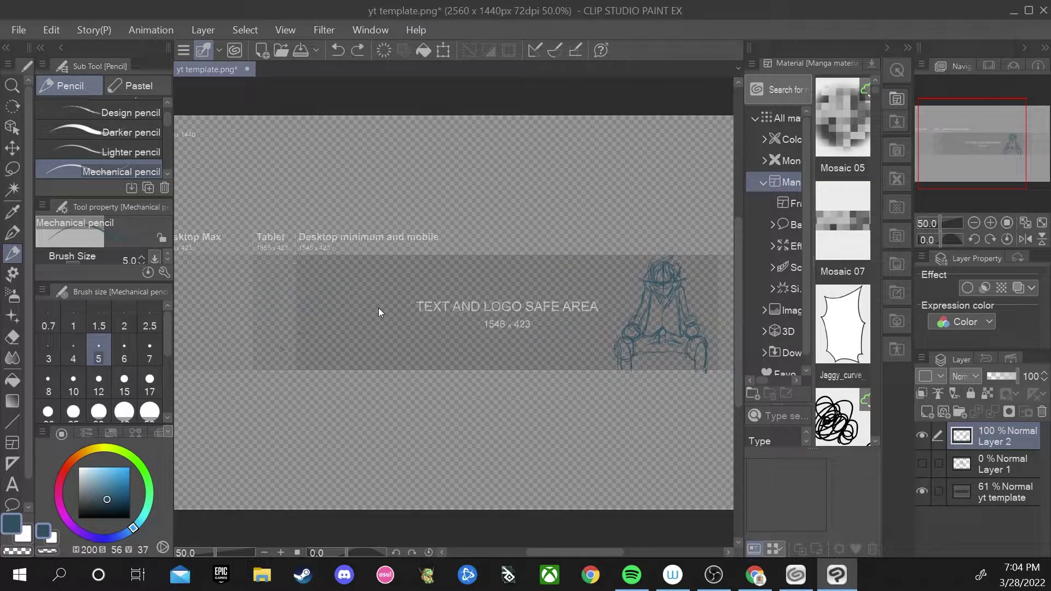
# - Try rough pencil lettering across the safe-area label and undo it
pyautogui.moveTo(586, 549); pyautogui.dragTo(600, 548)
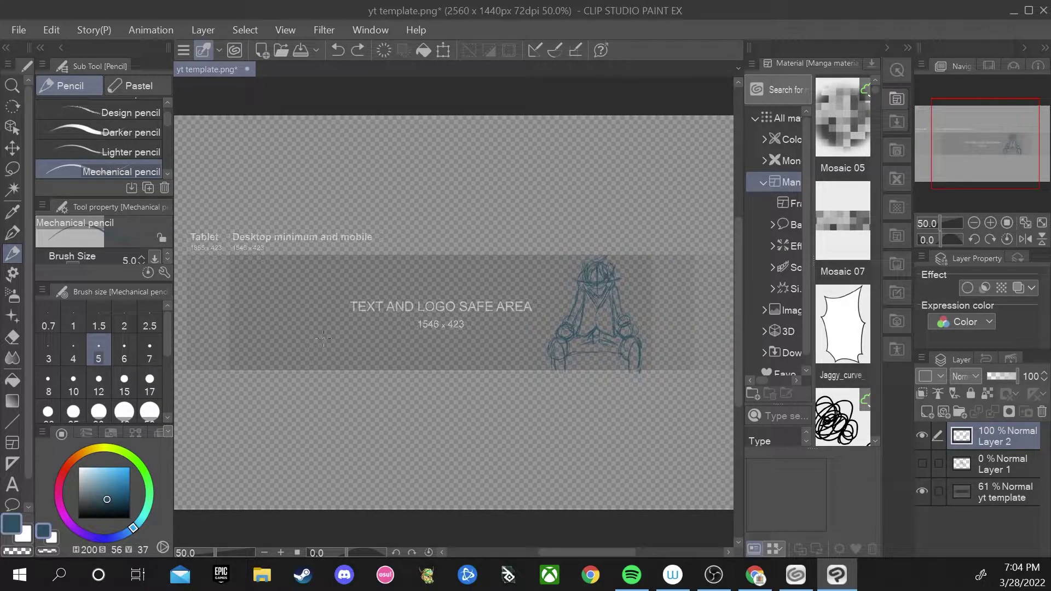
pyautogui.moveTo(342, 275)
pyautogui.mouseDown()
pyautogui.moveTo(366, 334)
pyautogui.moveTo(381, 316)
pyautogui.mouseUp()
pyautogui.moveTo(447, 312); pyautogui.dragTo(498, 320)
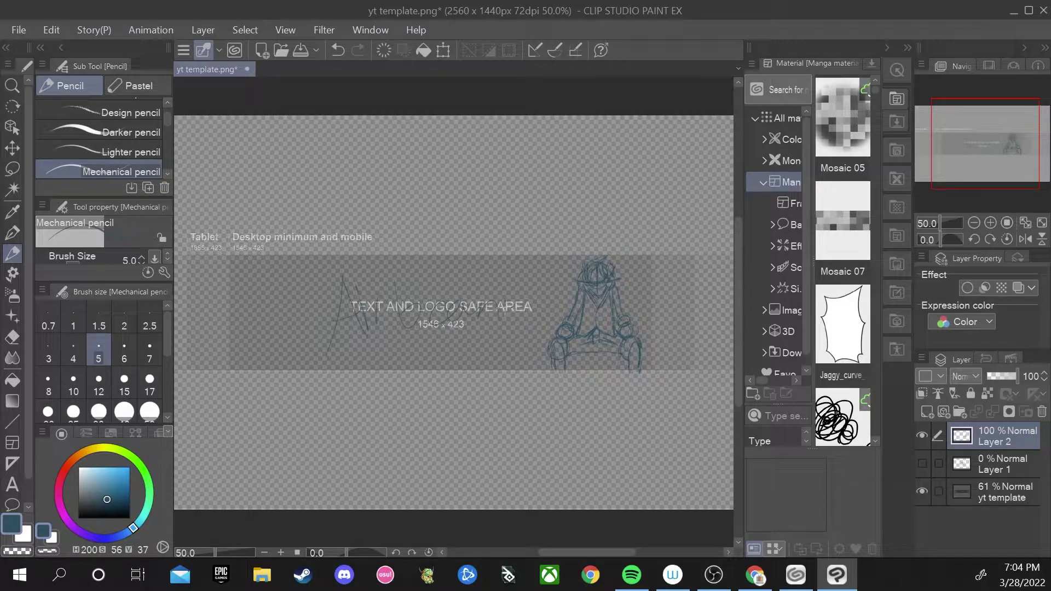
pyautogui.hotkey('ctrl', 'z')
pyautogui.hotkey('ctrl', 'z')
pyautogui.hotkey('ctrl', 'z')
pyautogui.hotkey('ctrl', 'z')
pyautogui.hotkey('ctrl', 'z')
# - With the Real G-Pen in white, draw wavy smoke lines along the character's left side
pyautogui.click(281, 552)
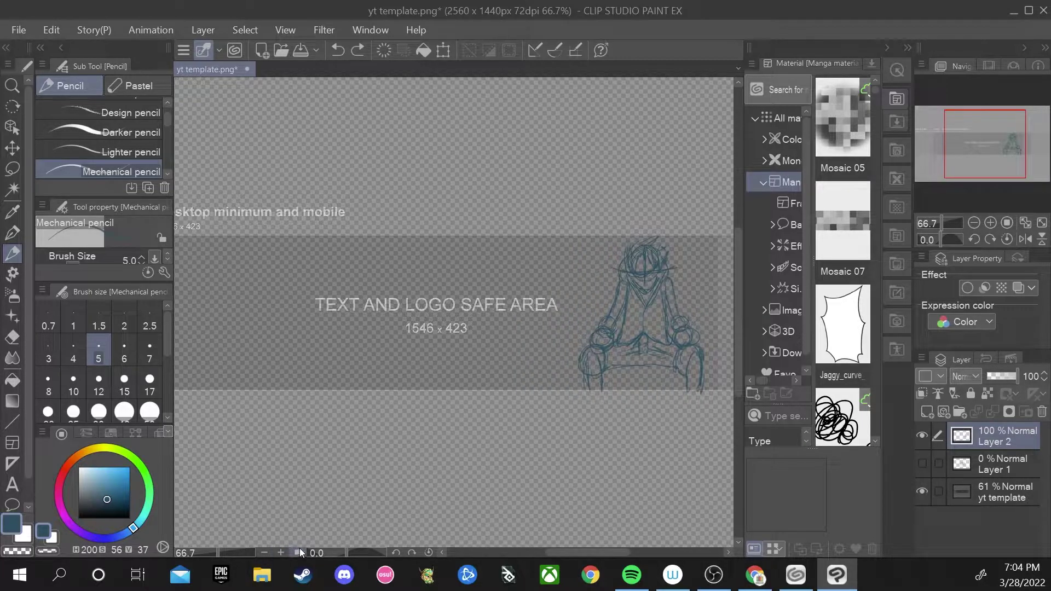
pyautogui.click(281, 552)
pyautogui.hscroll(3, 615, 548)
pyautogui.press('p')
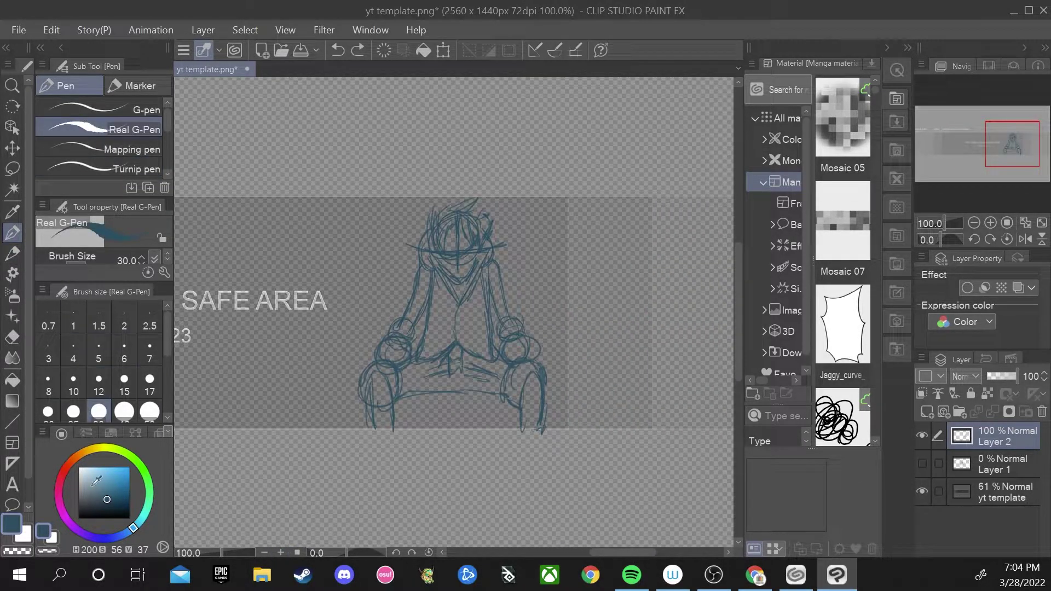
pyautogui.press('x')
pyautogui.moveTo(397, 382); pyautogui.dragTo(437, 331)
pyautogui.moveTo(372, 345)
pyautogui.mouseDown()
pyautogui.moveTo(337, 290)
pyautogui.moveTo(383, 340)
pyautogui.mouseUp()
pyautogui.moveTo(324, 240); pyautogui.dragTo(402, 194)
pyautogui.moveTo(415, 197); pyautogui.dragTo(405, 299)
# - Draw matching white smoke lines along the character's right side and outward from both lower legs
pyautogui.moveTo(550, 246); pyautogui.dragTo(523, 331)
pyautogui.moveTo(553, 203); pyautogui.dragTo(547, 246)
pyautogui.moveTo(589, 290); pyautogui.dragTo(541, 359)
pyautogui.moveTo(553, 199); pyautogui.dragTo(591, 268)
pyautogui.moveTo(544, 419)
pyautogui.mouseDown()
pyautogui.moveTo(590, 390)
pyautogui.moveTo(629, 435)
pyautogui.mouseUp()
pyautogui.moveTo(362, 405)
pyautogui.mouseDown()
pyautogui.moveTo(332, 404)
pyautogui.moveTo(259, 326)
pyautogui.moveTo(370, 337)
pyautogui.mouseUp()
# - Add small detached wisps at the smoke tips and a short white curl between the character's lower legs
pyautogui.hscroll(-3, 246, 364)
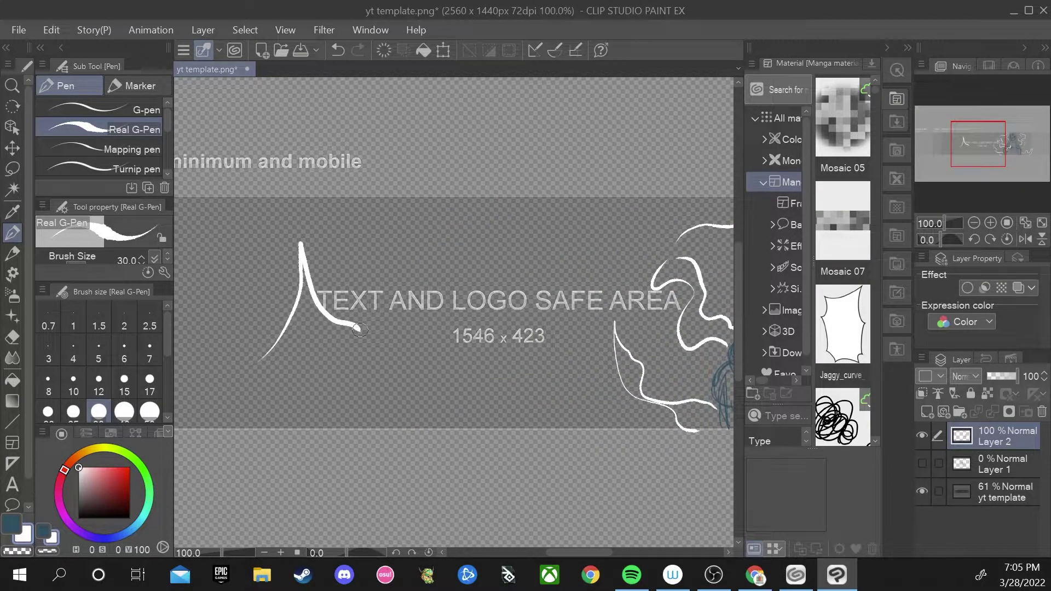
pyautogui.hscroll(3, 328, 329)
pyautogui.moveTo(386, 200); pyautogui.dragTo(374, 141)
pyautogui.moveTo(649, 320); pyautogui.dragTo(645, 344)
pyautogui.moveTo(232, 288); pyautogui.dragTo(237, 315)
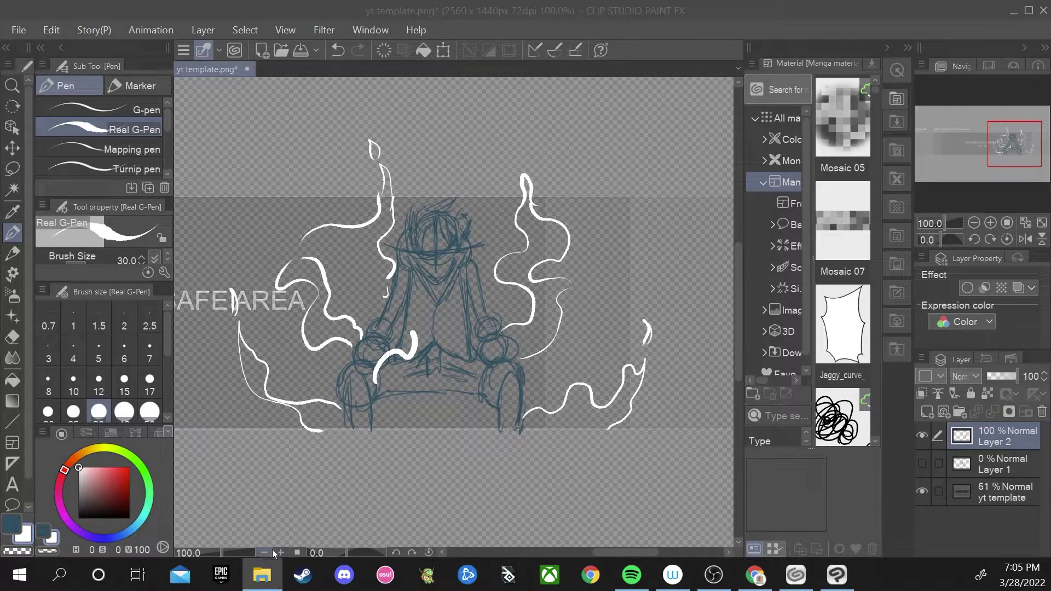
pyautogui.click(264, 552)
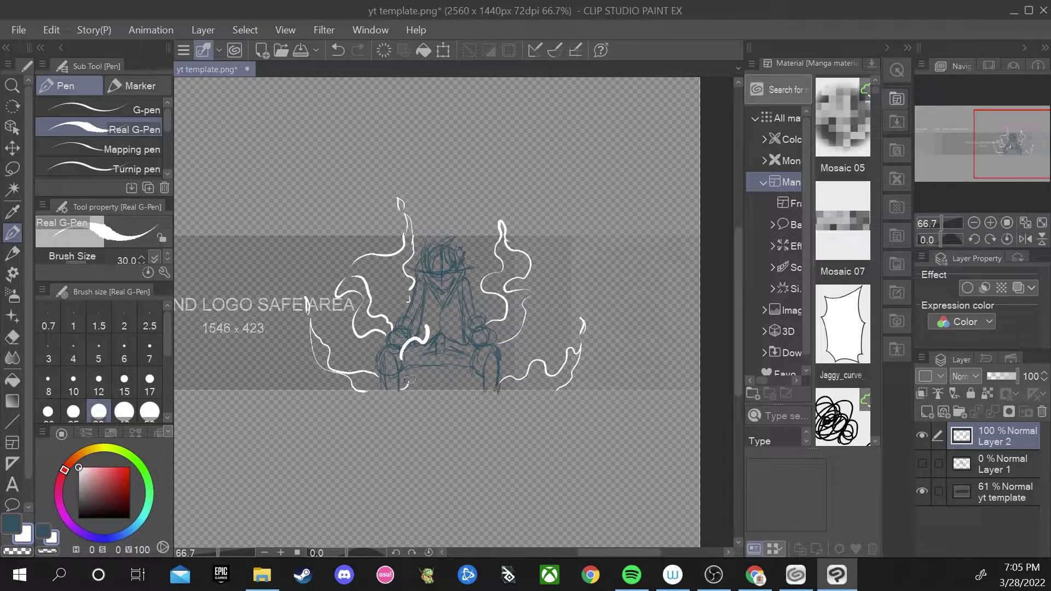
pyautogui.moveTo(419, 394); pyautogui.dragTo(439, 367)
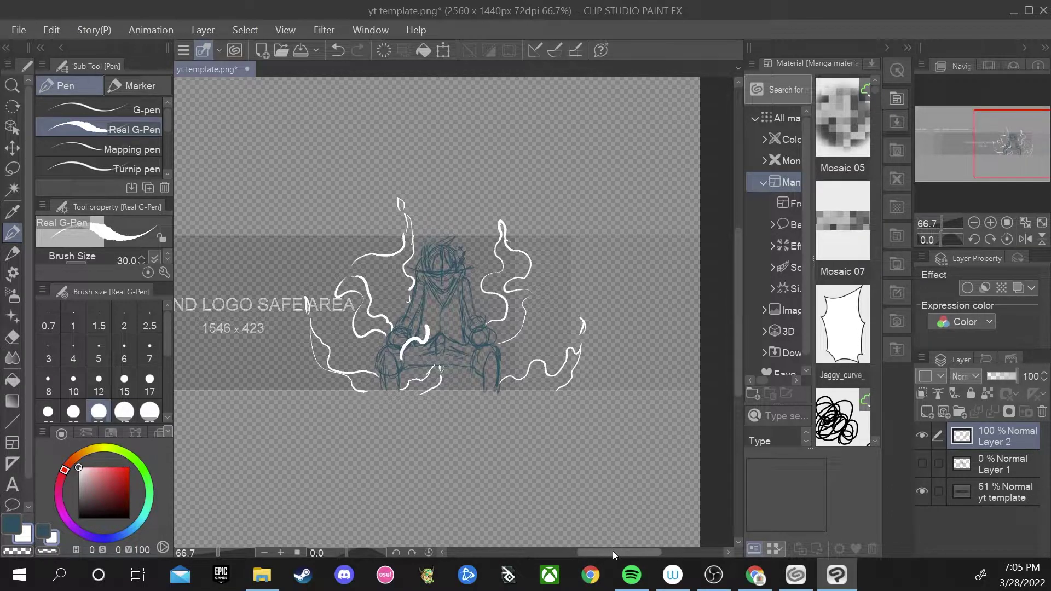
pyautogui.hscroll(-5, 613, 551)
pyautogui.moveTo(465, 249); pyautogui.dragTo(420, 316)
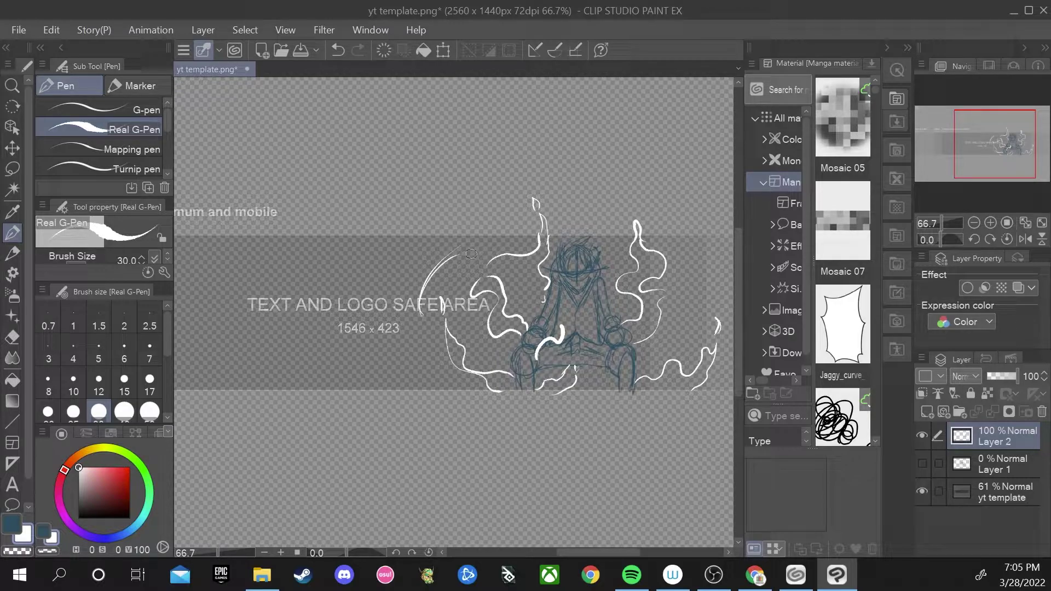
pyautogui.hotkey('ctrl', 'z')
# - Hand-letter "Arbeanie" in white across the safe area, with dripping lines below the letters
pyautogui.hscroll(-5, 586, 554)
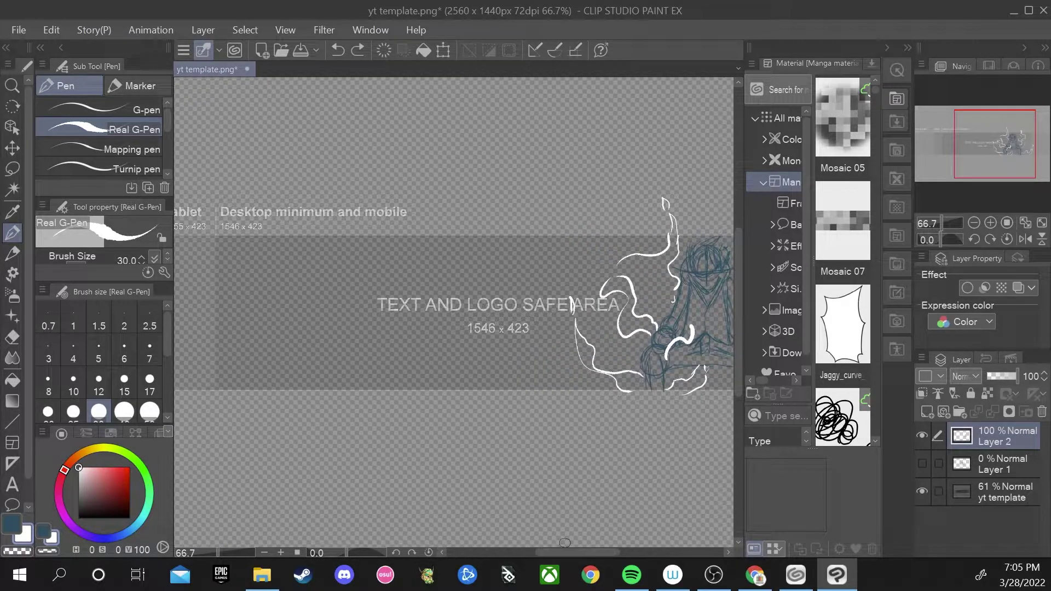
pyautogui.moveTo(335, 337); pyautogui.dragTo(385, 311)
pyautogui.moveTo(349, 300); pyautogui.dragTo(412, 323)
pyautogui.moveTo(454, 249)
pyautogui.mouseDown()
pyautogui.moveTo(479, 303)
pyautogui.moveTo(490, 298)
pyautogui.moveTo(495, 310)
pyautogui.moveTo(529, 278)
pyautogui.moveTo(548, 294)
pyautogui.moveTo(583, 280)
pyautogui.mouseUp()
pyautogui.click(539, 265)
pyautogui.moveTo(531, 315)
pyautogui.mouseDown()
pyautogui.moveTo(554, 351)
pyautogui.moveTo(558, 298)
pyautogui.mouseUp()
pyautogui.moveTo(412, 320)
pyautogui.mouseDown()
pyautogui.moveTo(444, 367)
pyautogui.moveTo(449, 333)
pyautogui.moveTo(474, 353)
pyautogui.mouseUp()
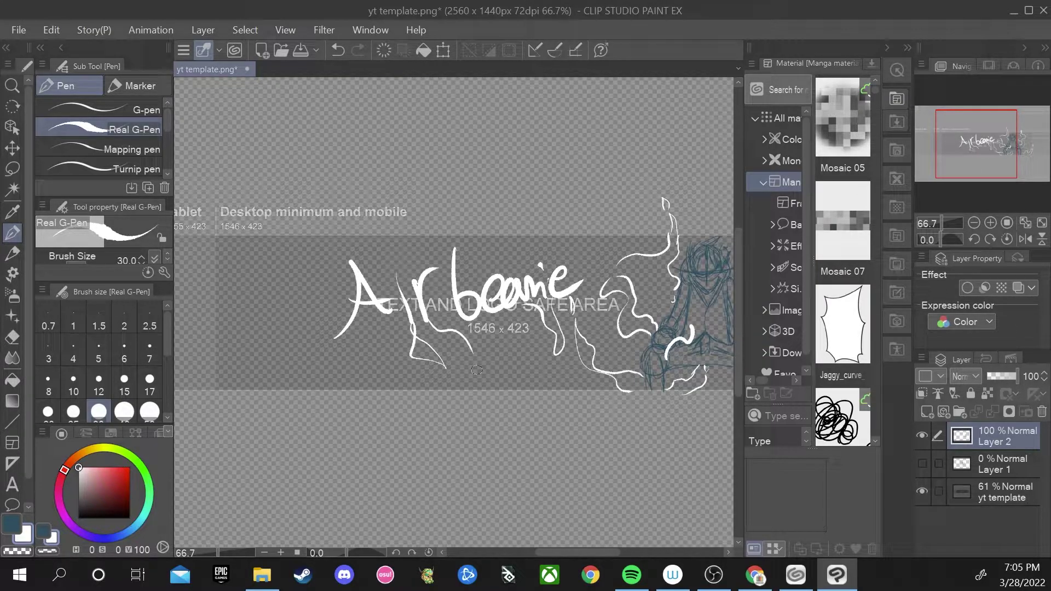
# - Undo all of the white "Arbeanie" lettering and its dripping lines
pyautogui.hotkey('ctrl', 'z')
pyautogui.hotkey('ctrl', 'z')
pyautogui.hotkey('ctrl', 'z')
pyautogui.hotkey('ctrl', 'z')
pyautogui.hotkey('ctrl', 'z')
pyautogui.hotkey('ctrl', 'z')
pyautogui.hotkey('ctrl', 'z')
pyautogui.hotkey('ctrl', 'z')
pyautogui.hotkey('ctrl', 'z')
pyautogui.hotkey('ctrl', 'z')
pyautogui.hotkey('ctrl', 'z')
pyautogui.hotkey('ctrl', 'z')
pyautogui.hotkey('ctrl', 'z')
pyautogui.hotkey('ctrl', 'z')
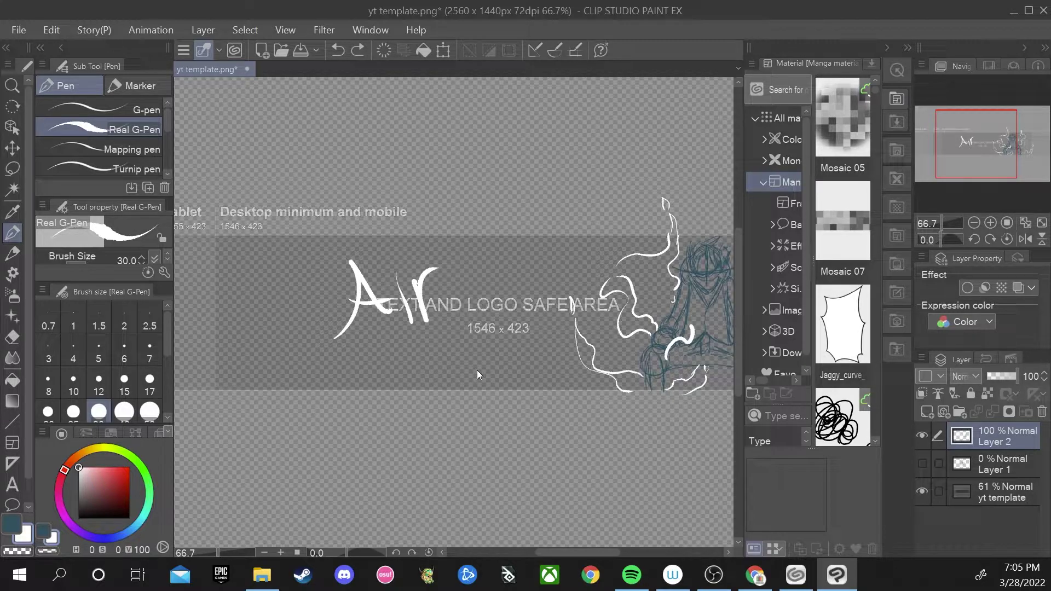
pyautogui.hotkey('ctrl', 'z')
pyautogui.hotkey('ctrl', 'z')
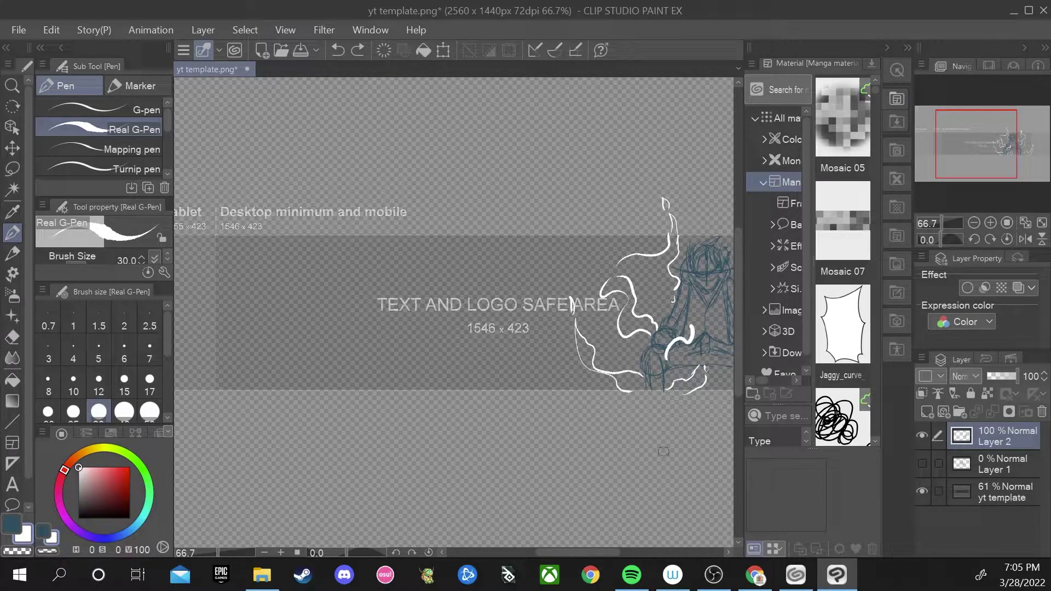
pyautogui.moveTo(590, 548)
pyautogui.mouseDown()
pyautogui.moveTo(642, 547)
pyautogui.moveTo(536, 549)
pyautogui.mouseUp()
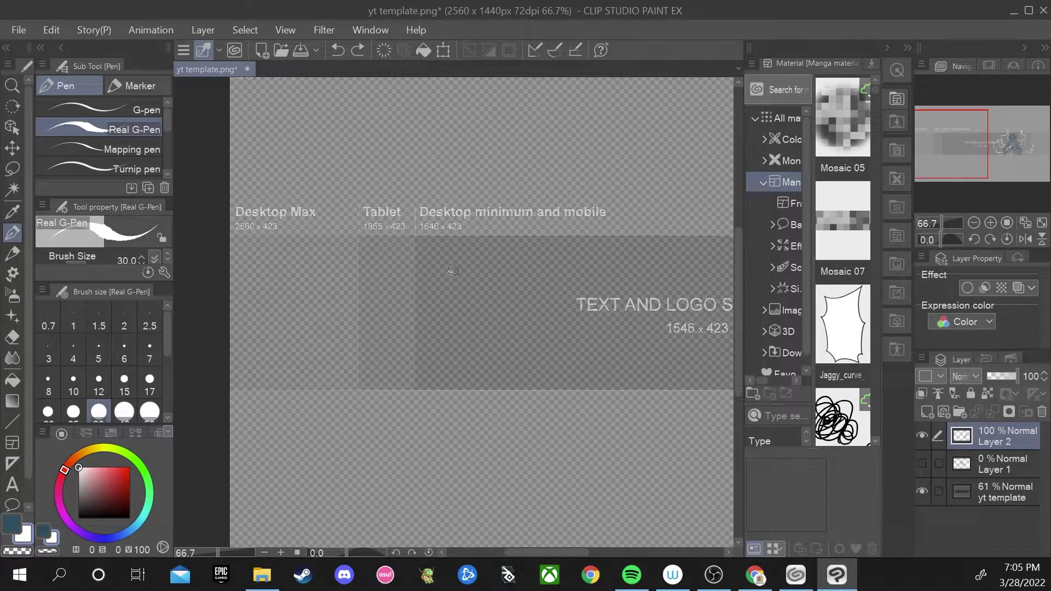
pyautogui.moveTo(452, 270); pyautogui.dragTo(458, 276)
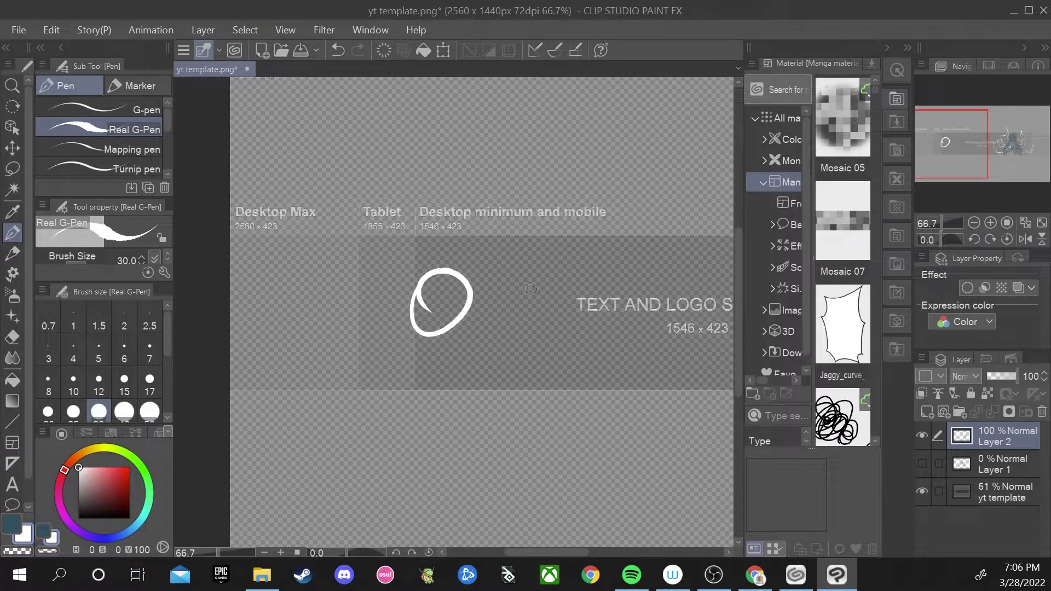
pyautogui.moveTo(563, 554)
pyautogui.mouseDown()
pyautogui.moveTo(607, 548)
pyautogui.moveTo(565, 545)
pyautogui.moveTo(580, 549)
pyautogui.mouseUp()
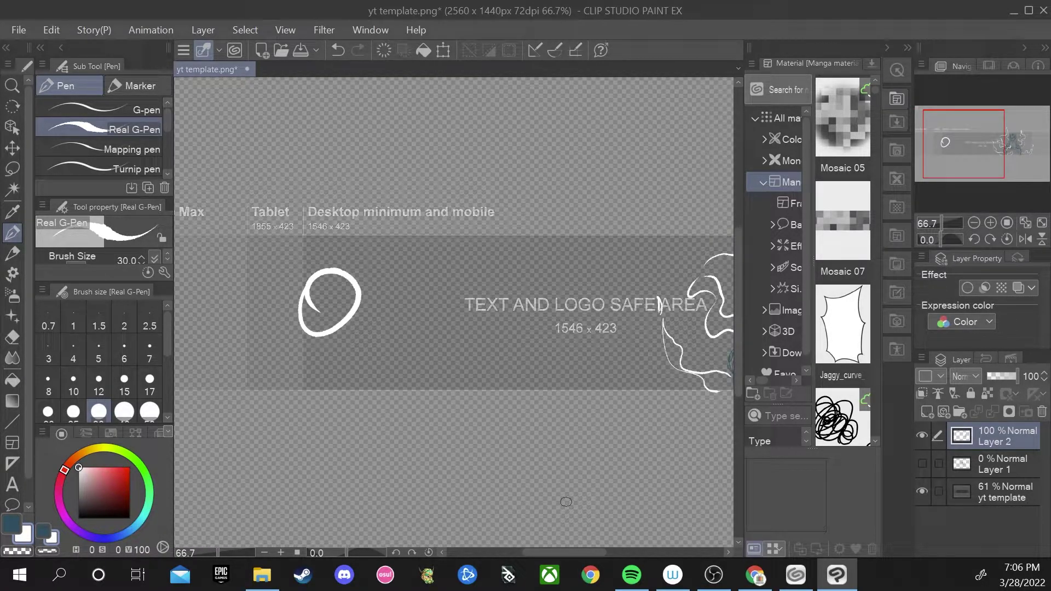
pyautogui.hotkey('ctrl', 'z')
# - With the Mechanical pencil in dark blue, sketch a second character's head and rounded body near the safe area's left end
pyautogui.moveTo(565, 548)
pyautogui.mouseDown()
pyautogui.moveTo(601, 547)
pyautogui.moveTo(550, 552)
pyautogui.mouseUp()
pyautogui.click(12, 253)
pyautogui.scroll(4, 241, 312)
pyautogui.moveTo(465, 224)
pyautogui.mouseDown()
pyautogui.moveTo(402, 257)
pyautogui.moveTo(469, 223)
pyautogui.moveTo(390, 309)
pyautogui.moveTo(499, 288)
pyautogui.moveTo(406, 337)
pyautogui.moveTo(476, 351)
pyautogui.moveTo(515, 437)
pyautogui.moveTo(399, 372)
pyautogui.moveTo(360, 379)
pyautogui.moveTo(383, 370)
pyautogui.mouseUp()
pyautogui.moveTo(509, 356); pyautogui.dragTo(515, 383)
pyautogui.moveTo(372, 377); pyautogui.dragTo(331, 443)
pyautogui.moveTo(517, 383)
pyautogui.mouseDown()
pyautogui.moveTo(555, 446)
pyautogui.moveTo(528, 432)
pyautogui.mouseUp()
pyautogui.moveTo(333, 438)
pyautogui.mouseDown()
pyautogui.moveTo(323, 433)
pyautogui.moveTo(325, 460)
pyautogui.mouseUp()
pyautogui.moveTo(553, 438); pyautogui.dragTo(558, 457)
# - Shift the sketch up with Move layer and add the second character's waist curve, rounded base and hat brim line
pyautogui.press('k')
pyautogui.moveTo(438, 383); pyautogui.dragTo(448, 308)
pyautogui.press('p')
pyautogui.moveTo(372, 407)
pyautogui.mouseDown()
pyautogui.moveTo(379, 450)
pyautogui.moveTo(534, 408)
pyautogui.mouseUp()
pyautogui.moveTo(394, 457); pyautogui.dragTo(528, 432)
pyautogui.moveTo(517, 197)
pyautogui.mouseDown()
pyautogui.moveTo(370, 216)
pyautogui.moveTo(385, 211)
pyautogui.mouseUp()
# - Lasso the entire second character and scale it down with a transform
pyautogui.press('m')
pyautogui.moveTo(323, 449); pyautogui.dragTo(328, 440)
pyautogui.hotkey('ctrl', 't')
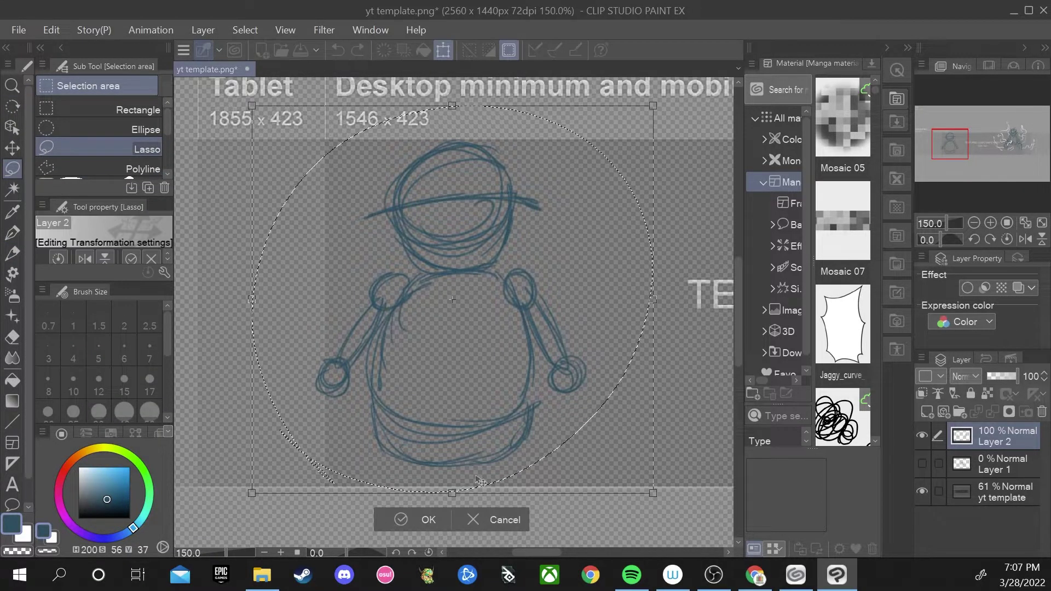
pyautogui.moveTo(306, 503); pyautogui.dragTo(383, 437)
pyautogui.click(471, 438)
pyautogui.hotkey('ctrl', 't')
pyautogui.moveTo(652, 107); pyautogui.dragTo(618, 159)
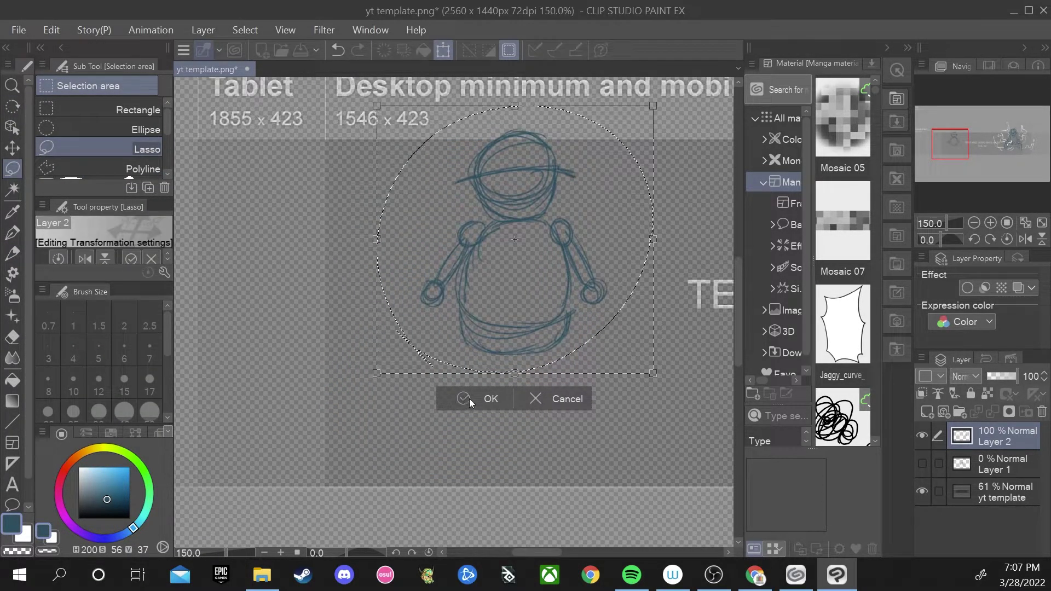
pyautogui.click(469, 399)
# - Move the scaled second character down and left, then clear the selection
pyautogui.press('k')
pyautogui.press('p')
pyautogui.hotkey('ctrl', 'd')
# - With the Mechanical pencil, sketch short trousers with two leg openings below the second character's waist
pyautogui.click(5, 254)
pyautogui.moveTo(432, 391)
pyautogui.mouseDown()
pyautogui.moveTo(449, 421)
pyautogui.moveTo(472, 408)
pyautogui.moveTo(437, 416)
pyautogui.mouseUp()
pyautogui.moveTo(440, 420)
pyautogui.mouseDown()
pyautogui.moveTo(482, 401)
pyautogui.moveTo(526, 422)
pyautogui.mouseUp()
pyautogui.moveTo(537, 367)
pyautogui.mouseDown()
pyautogui.moveTo(528, 419)
pyautogui.moveTo(503, 422)
pyautogui.mouseUp()
pyautogui.moveTo(433, 355); pyautogui.dragTo(421, 414)
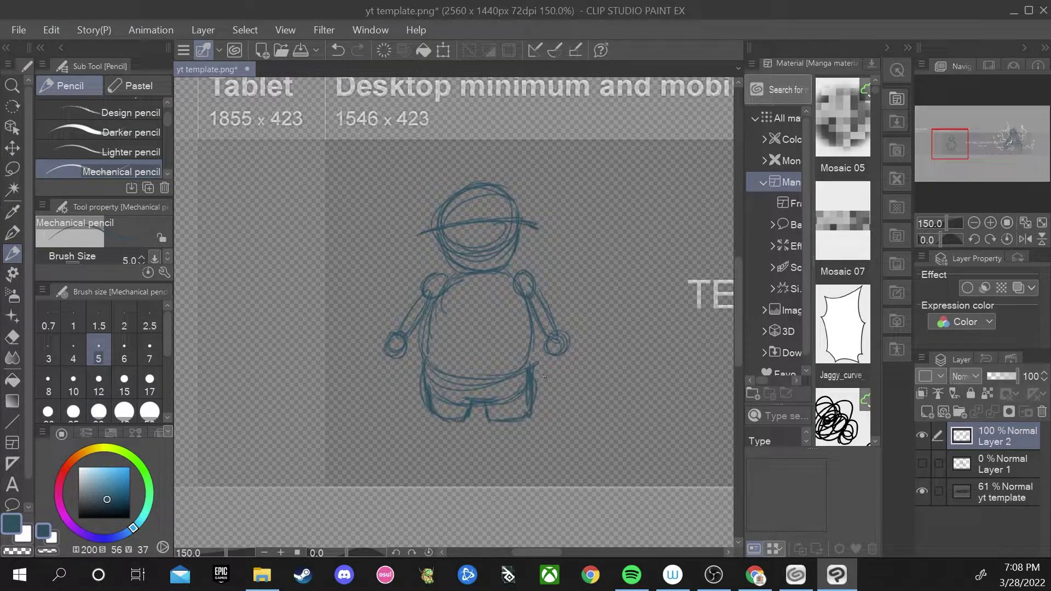
# - Enlarge the second character's hands with rounded shapes and sketch short legs with feet below the trousers
pyautogui.moveTo(394, 349); pyautogui.dragTo(395, 352)
pyautogui.moveTo(553, 340); pyautogui.dragTo(564, 359)
pyautogui.moveTo(437, 415)
pyautogui.mouseDown()
pyautogui.moveTo(437, 437)
pyautogui.moveTo(417, 448)
pyautogui.moveTo(438, 453)
pyautogui.moveTo(417, 453)
pyautogui.mouseUp()
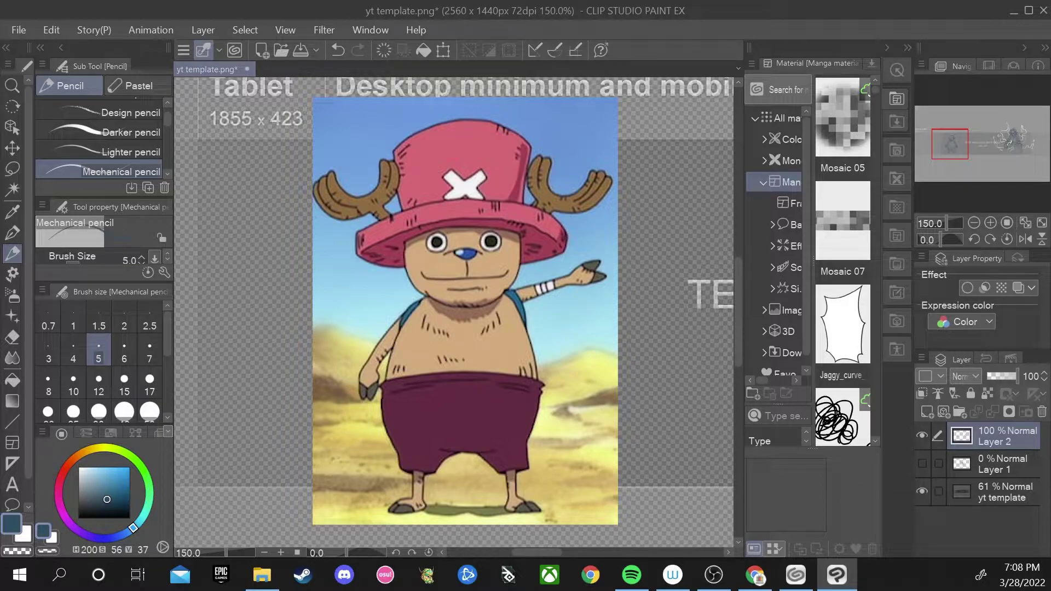
pyautogui.moveTo(485, 449); pyautogui.dragTo(497, 455)
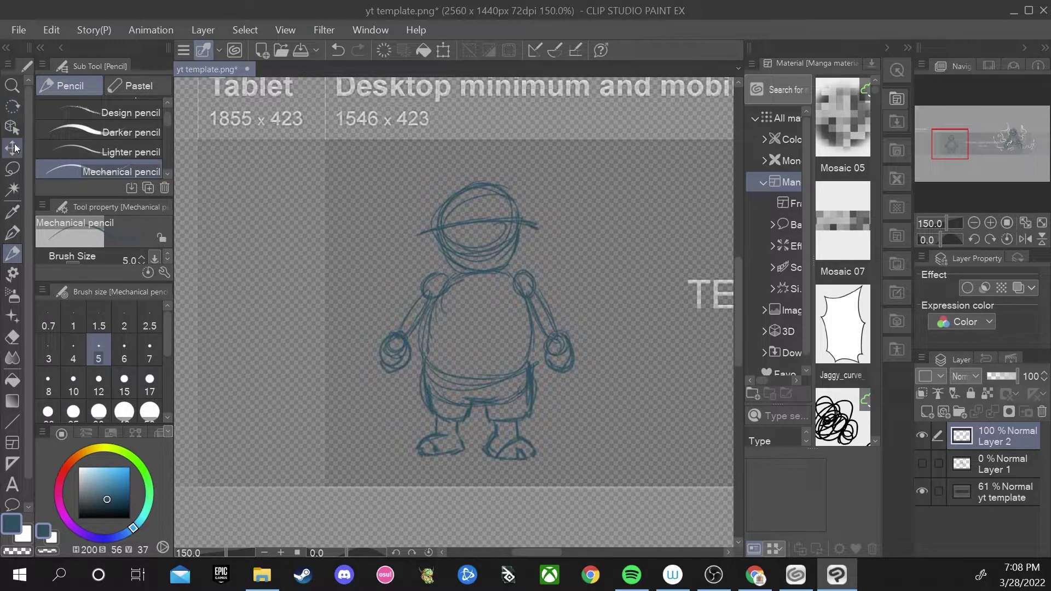
# - Move the layer down until the second character's feet meet the safe area's lower edge, then reselect the Mechanical pencil
pyautogui.press('k')
pyautogui.moveTo(554, 263); pyautogui.dragTo(556, 292)
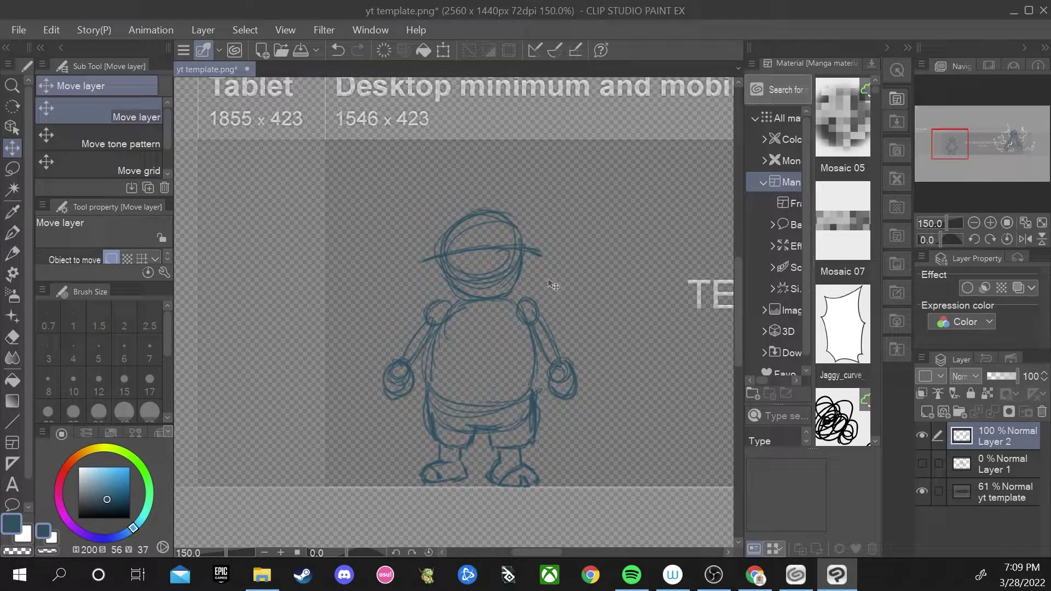
pyautogui.click(13, 234)
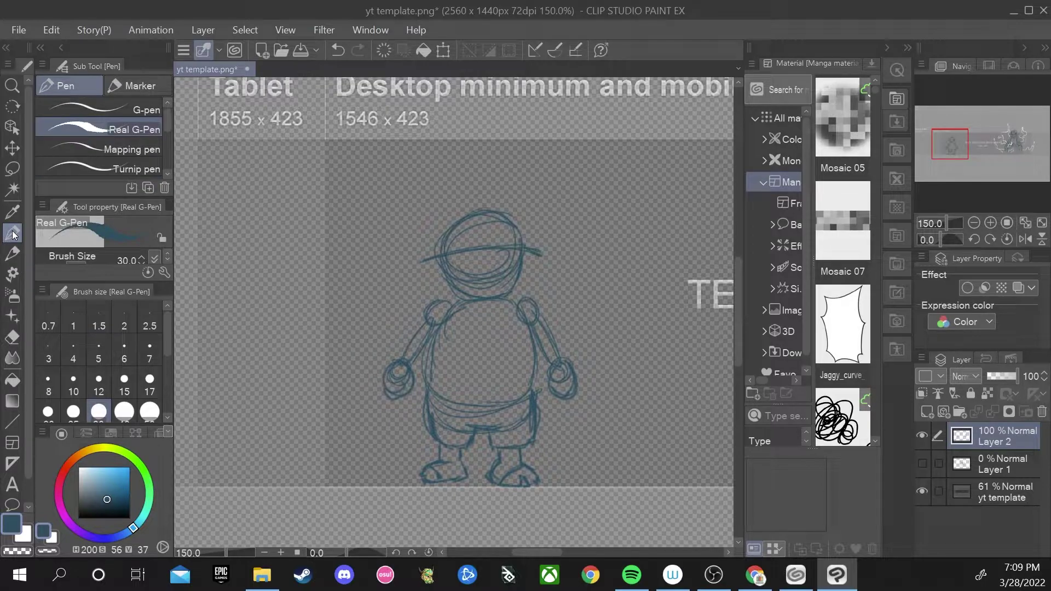
pyautogui.click(12, 253)
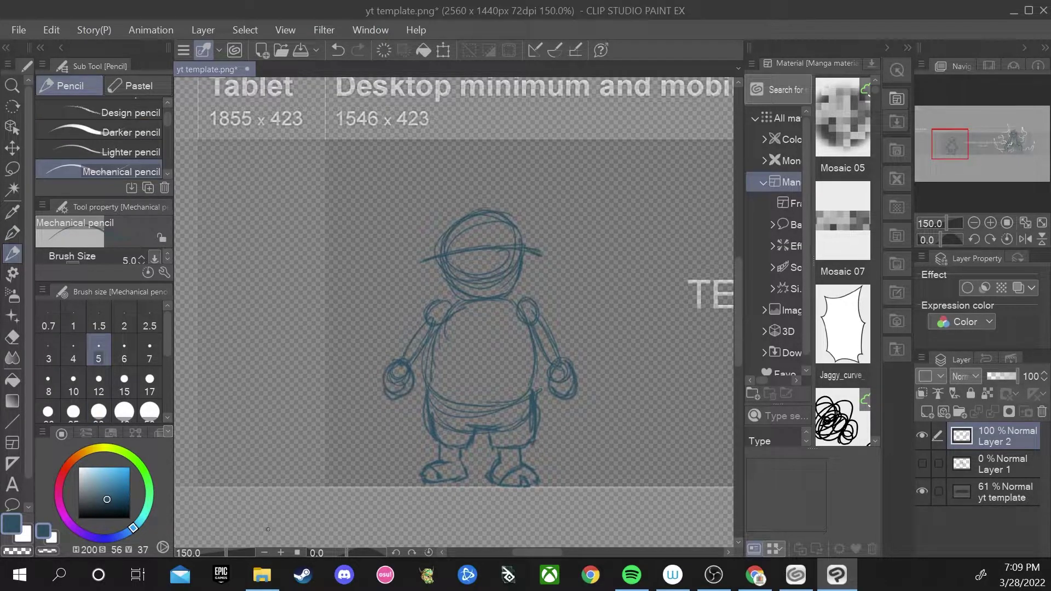
pyautogui.click(264, 552)
pyautogui.click(264, 553)
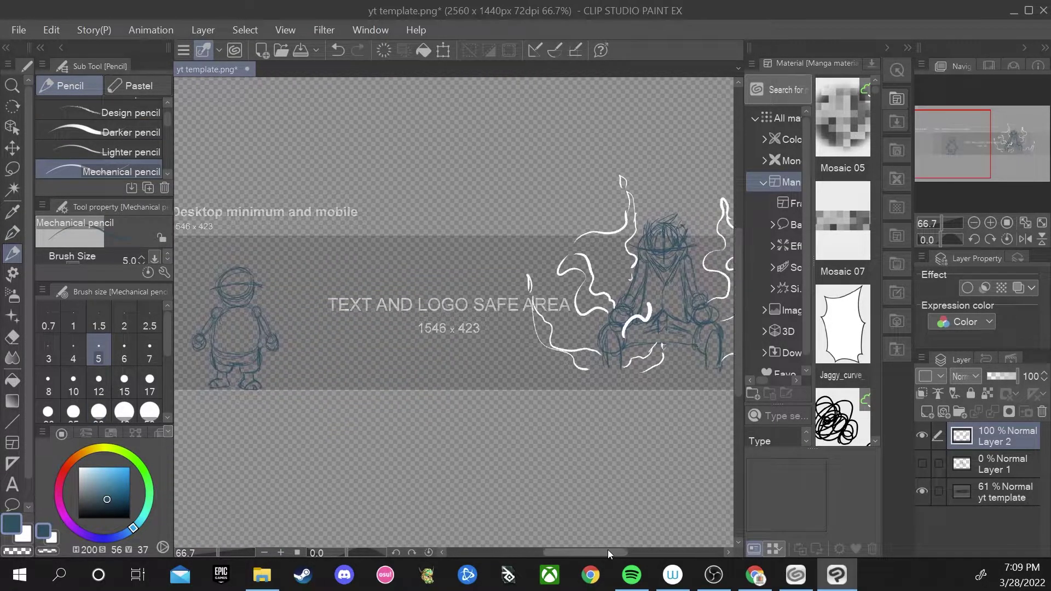